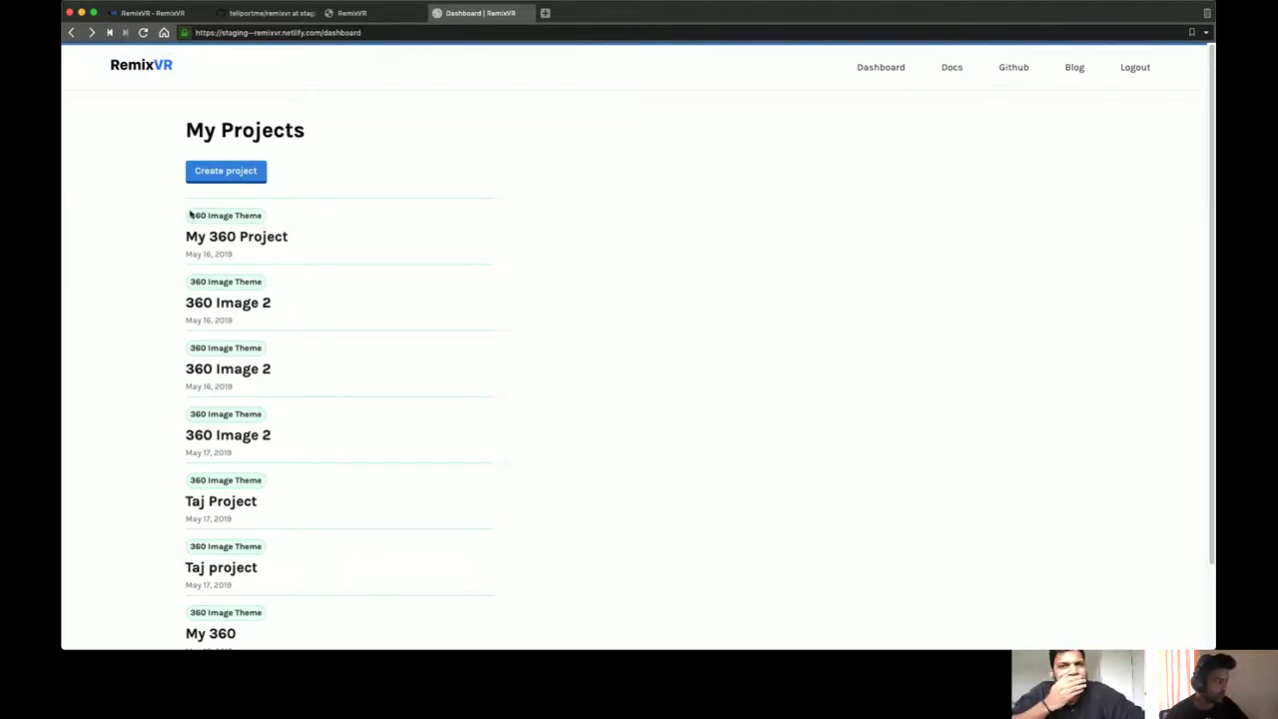
Step: Create a new project titled '360 Image 1', described as '360 based project', using the 360 Image theme
left_click(258, 174)
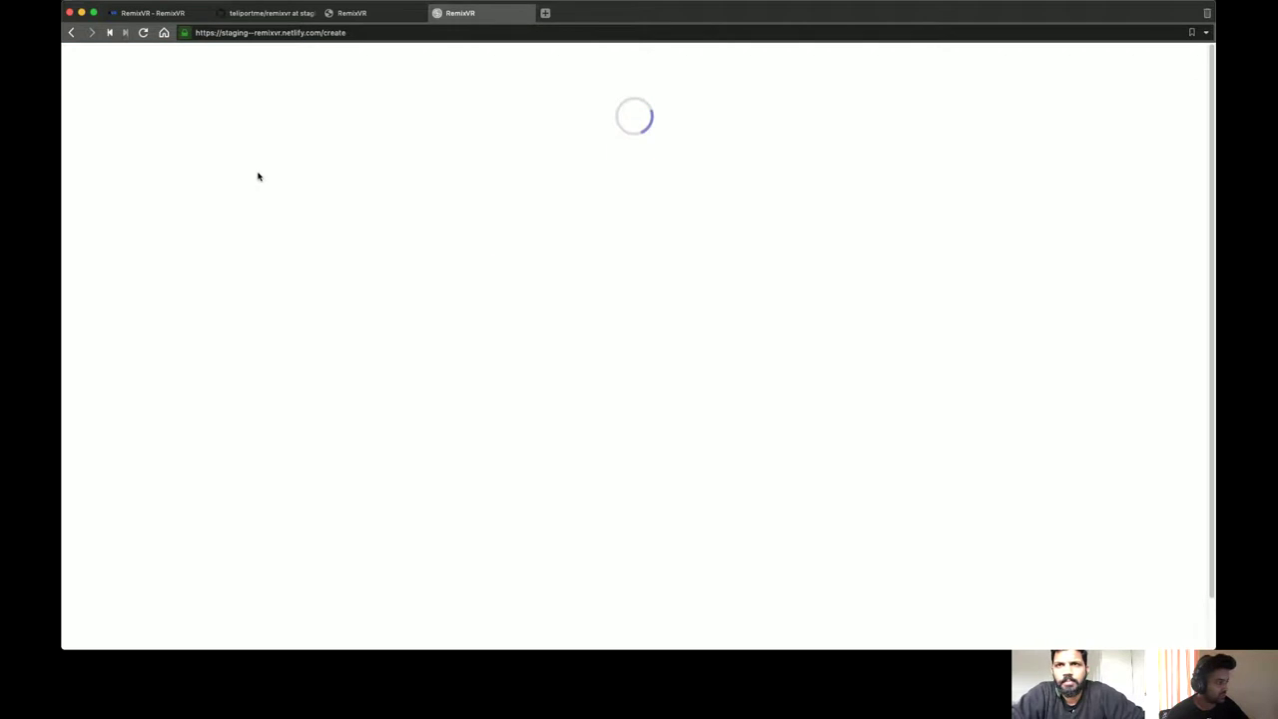
left_click(322, 212)
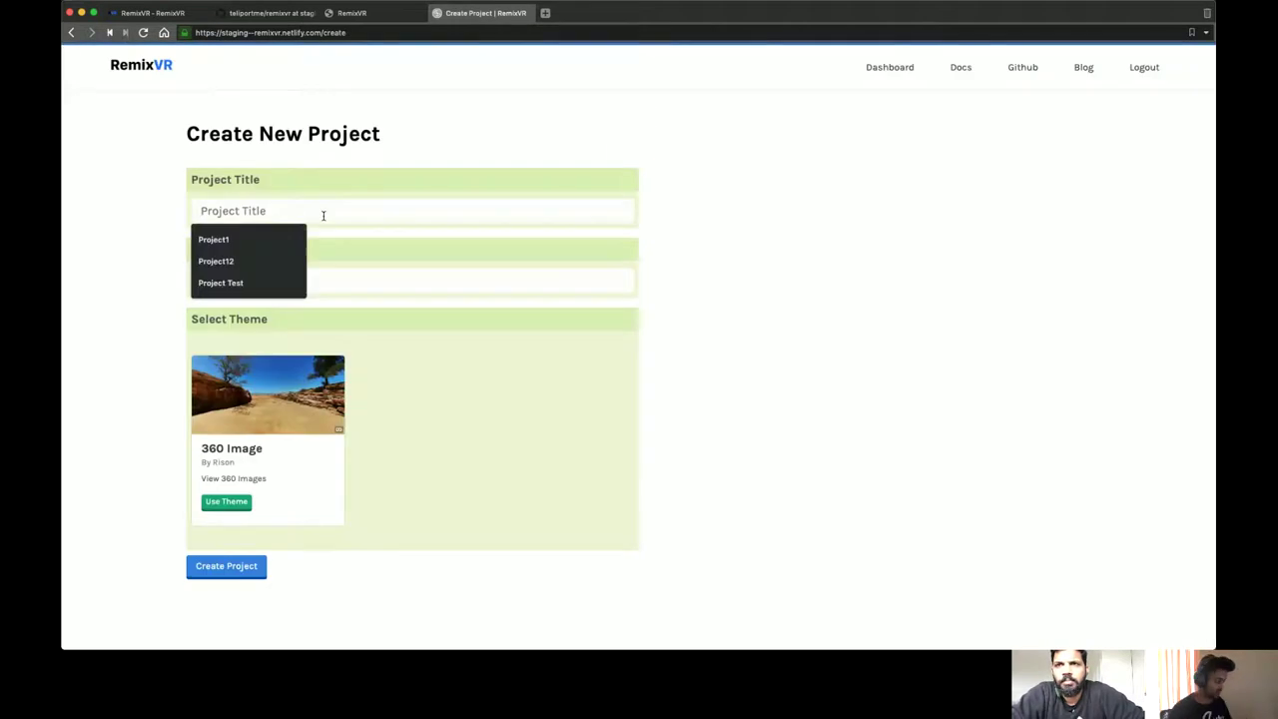
type("36")
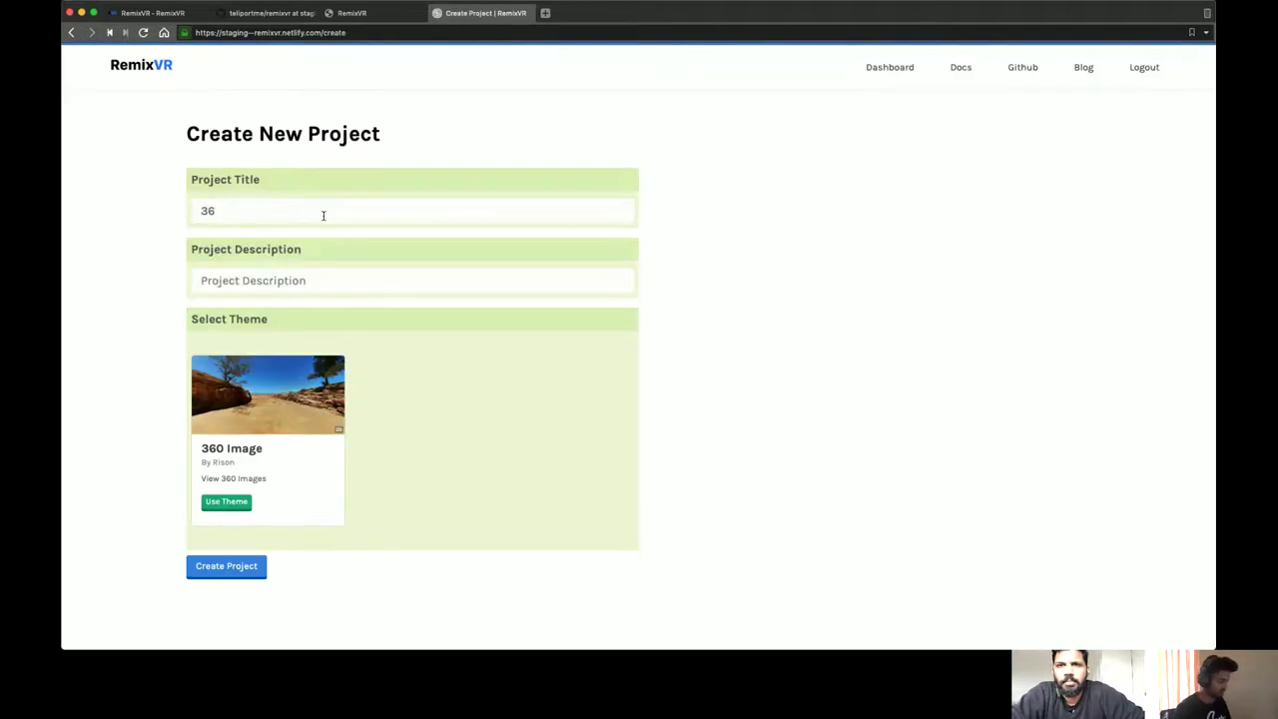
type("9")
key("BackSpace")
type("0 Image 1")
key("Tab")
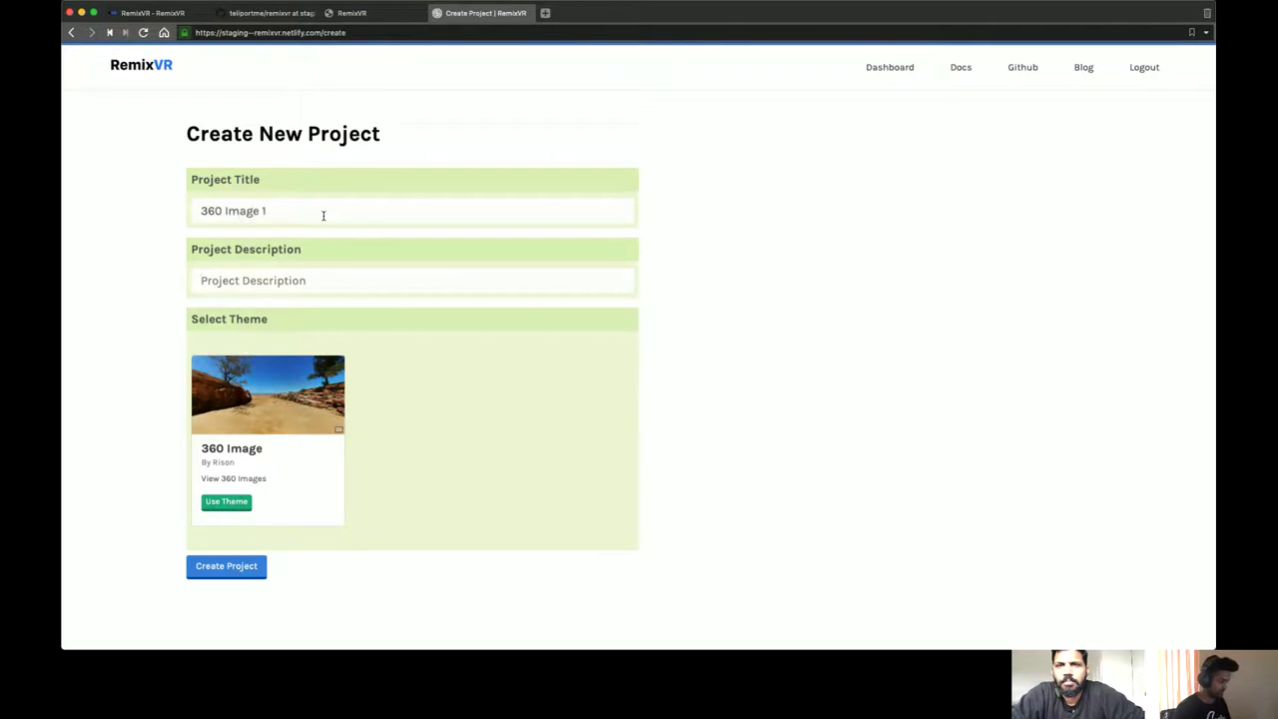
type("360 b")
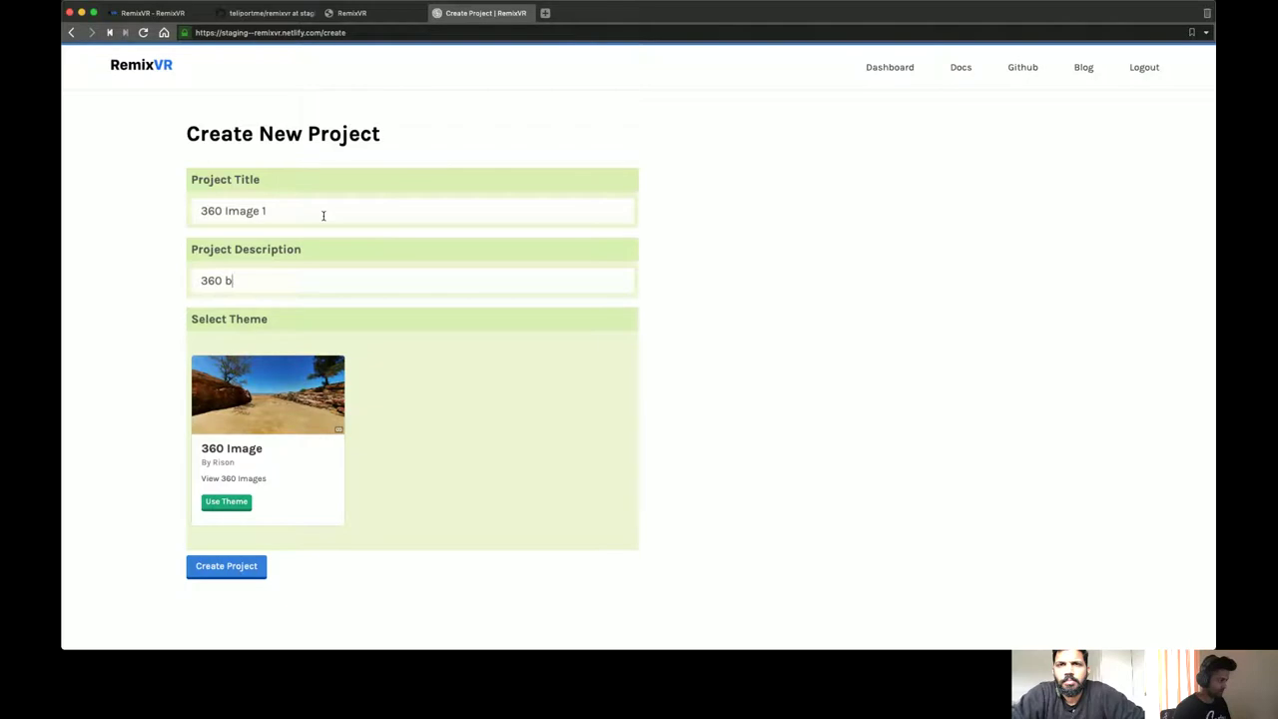
type("ased project")
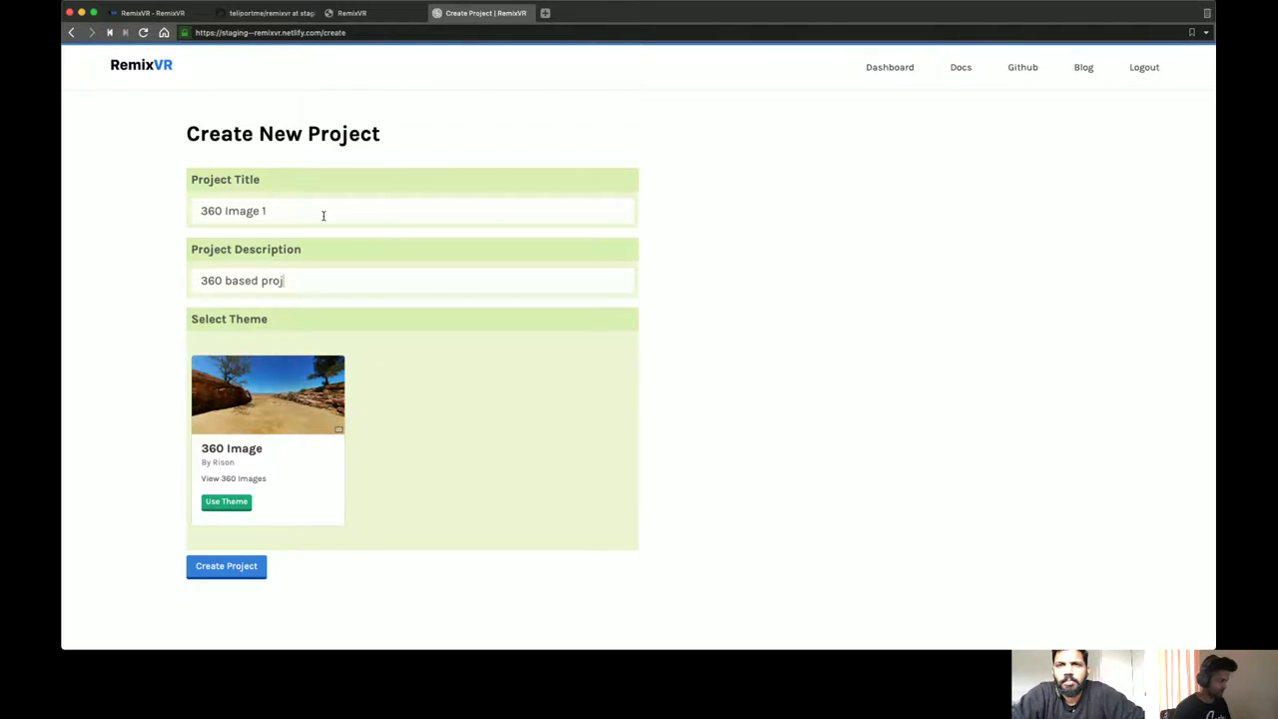
left_click(233, 504)
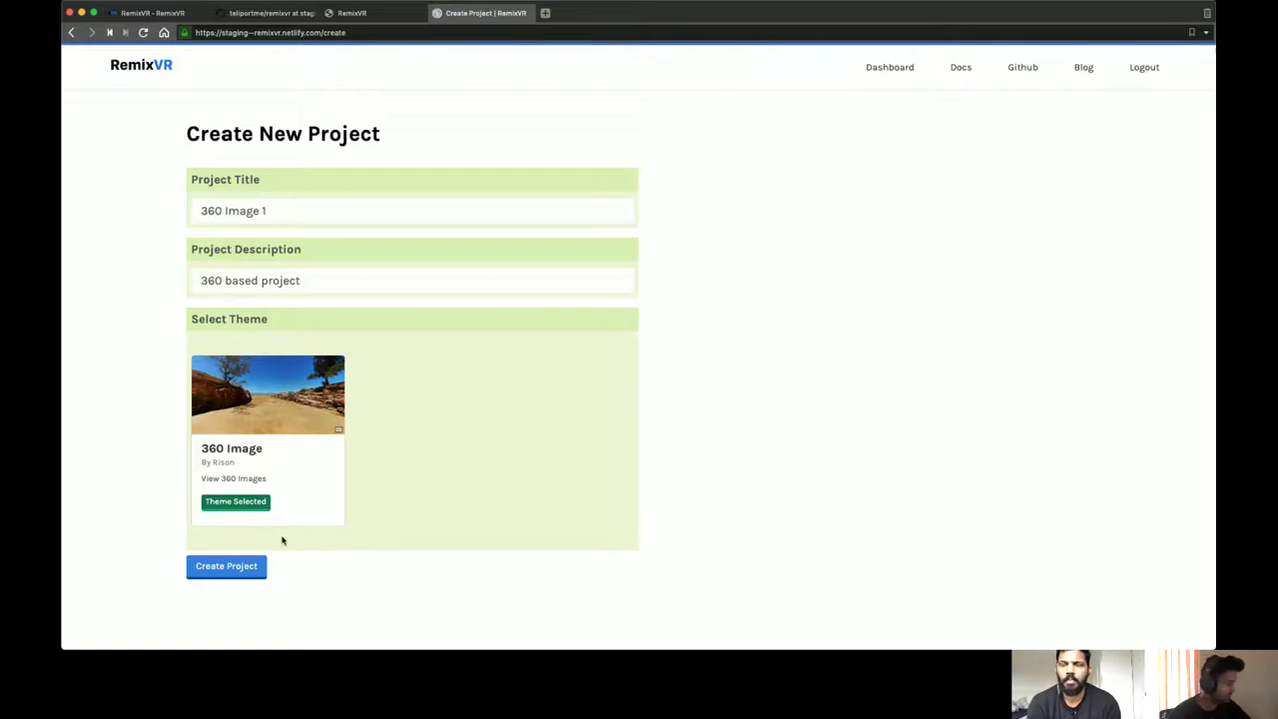
Step: Create the project and upload 1002.jpeg from Downloads as its Photosphere image
left_click(228, 567)
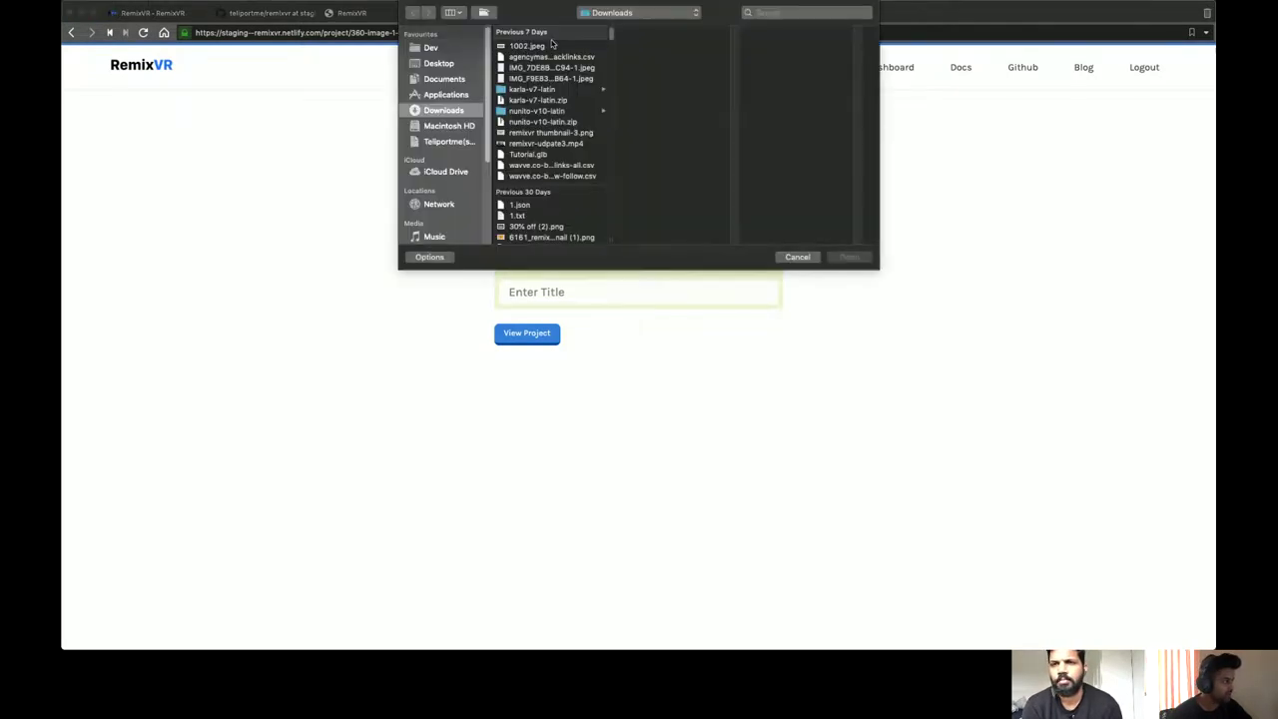
left_click(540, 46)
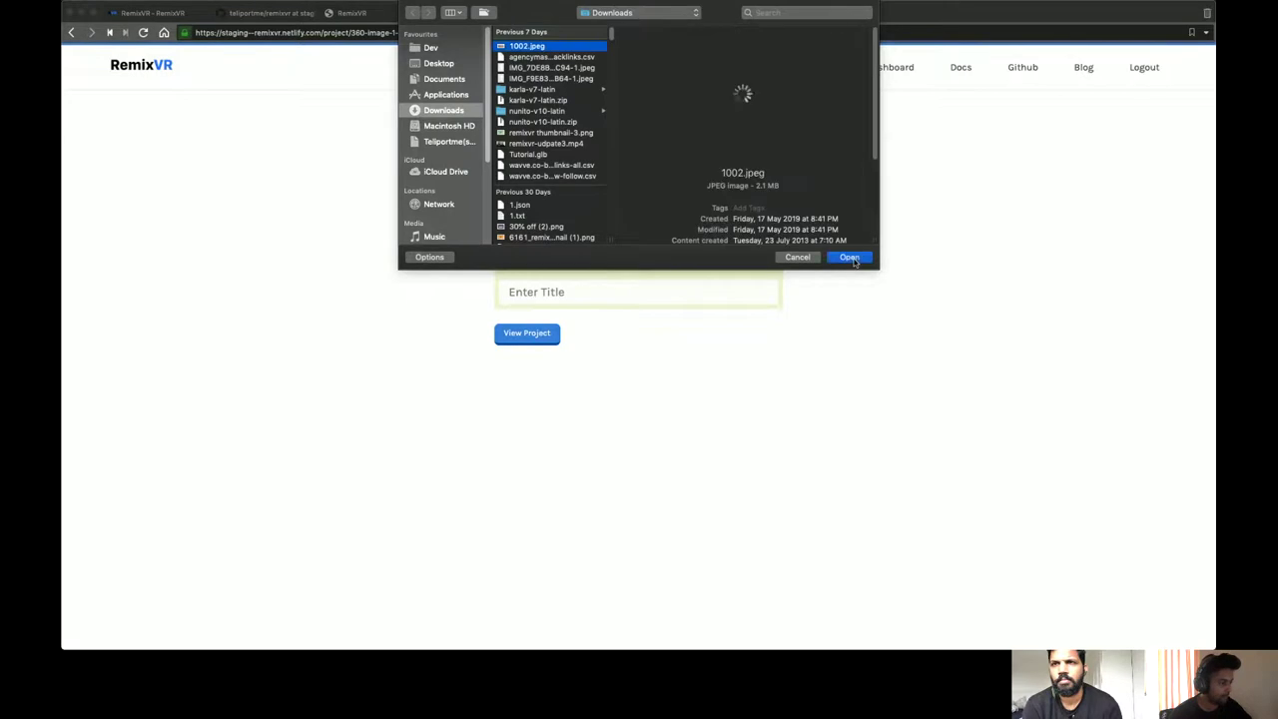
left_click(849, 258)
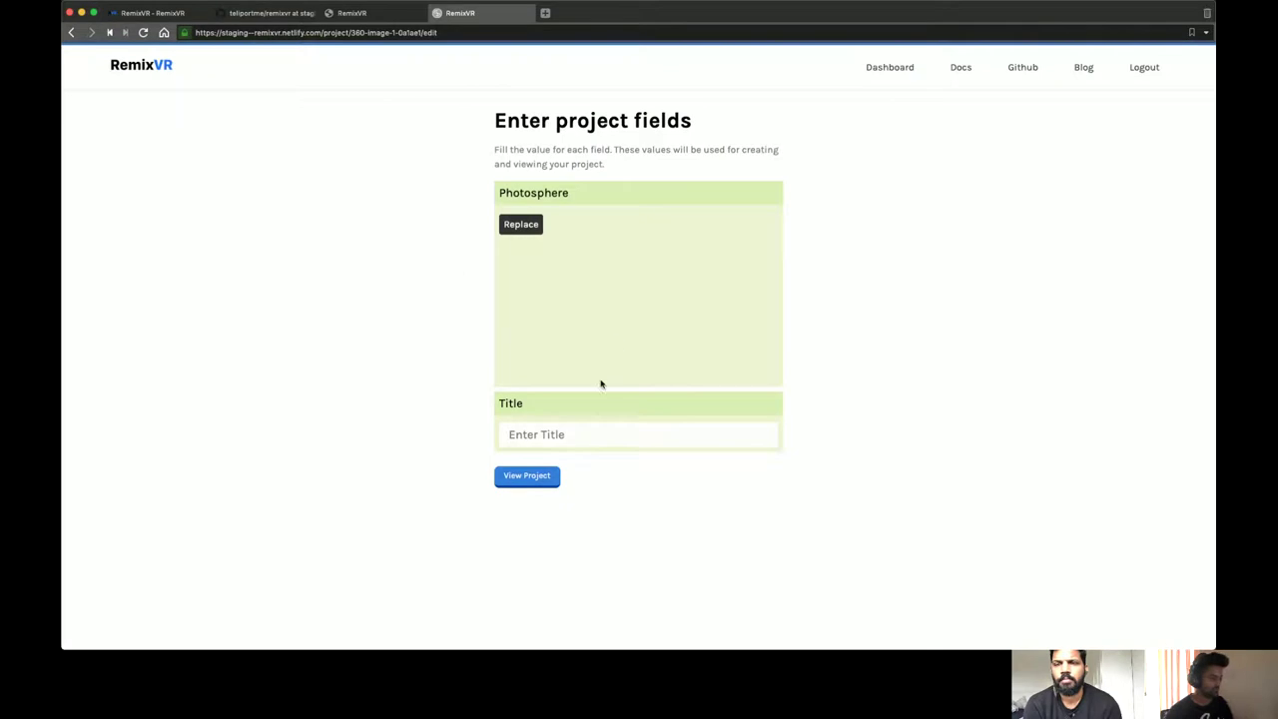
Step: Enter 'Taj Mahal' as the project title and view the 360 project with its title card
left_click(583, 431)
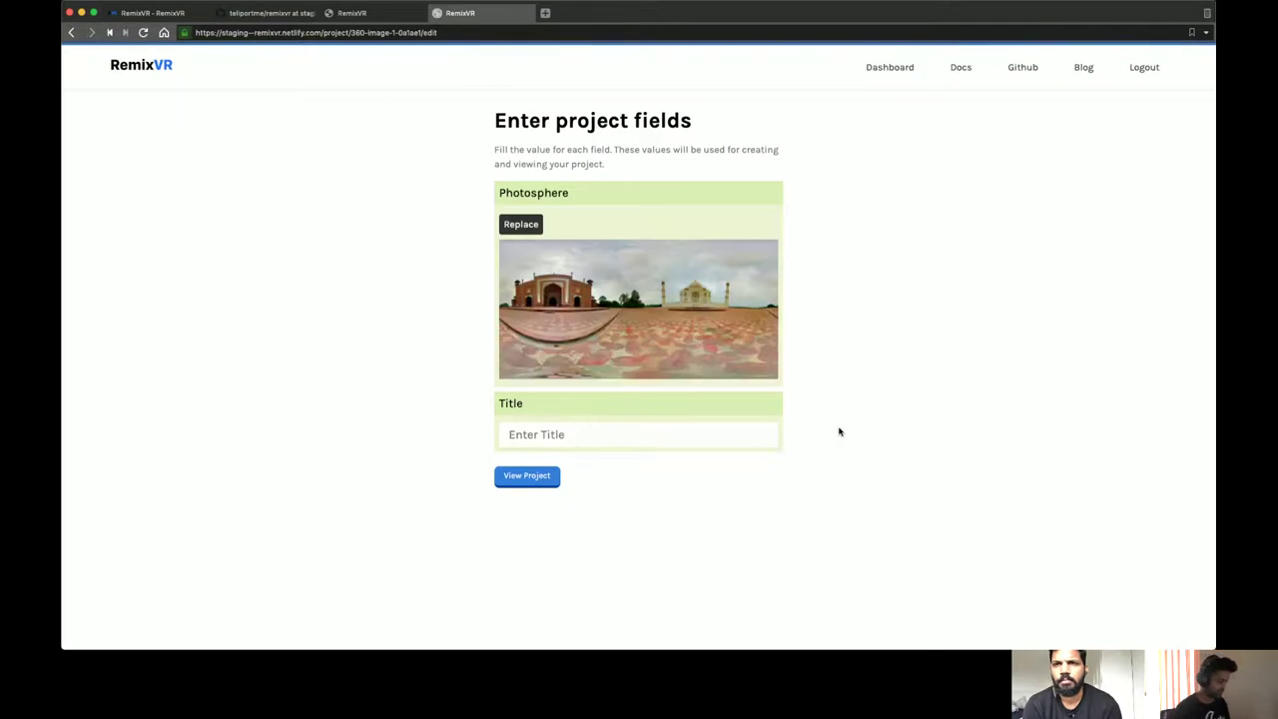
type("Taj Mahal")
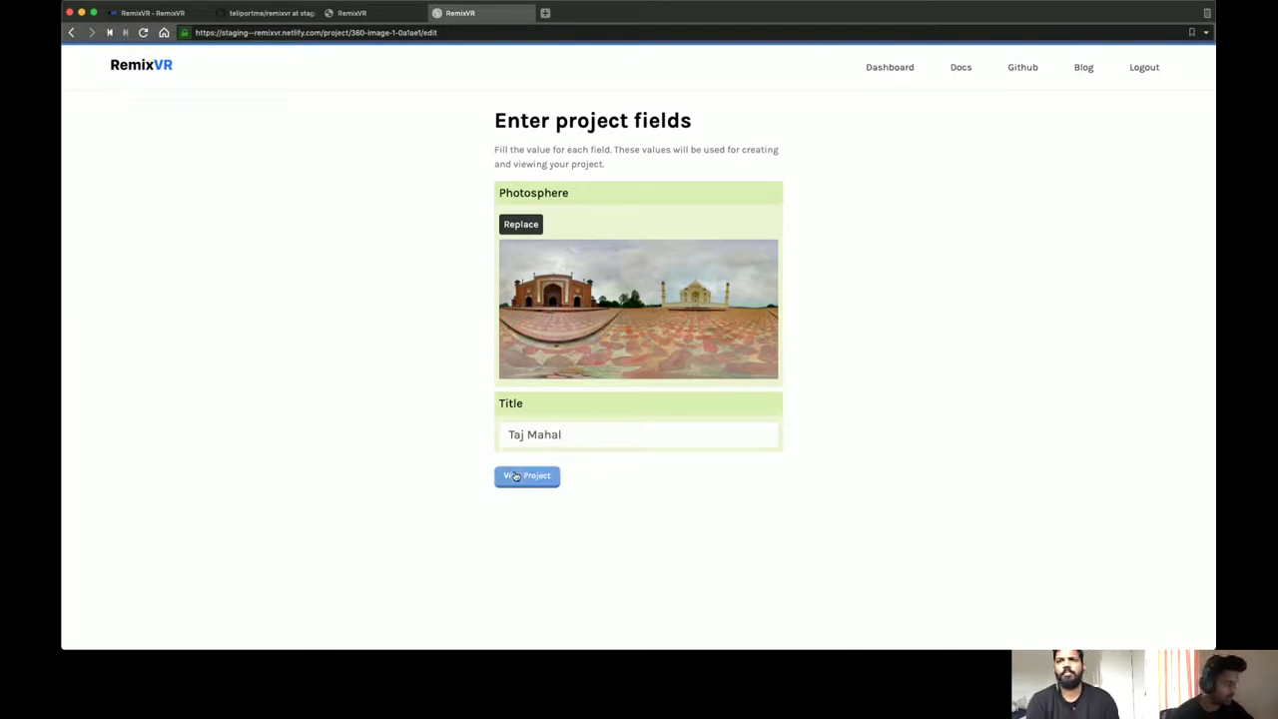
left_click(515, 476)
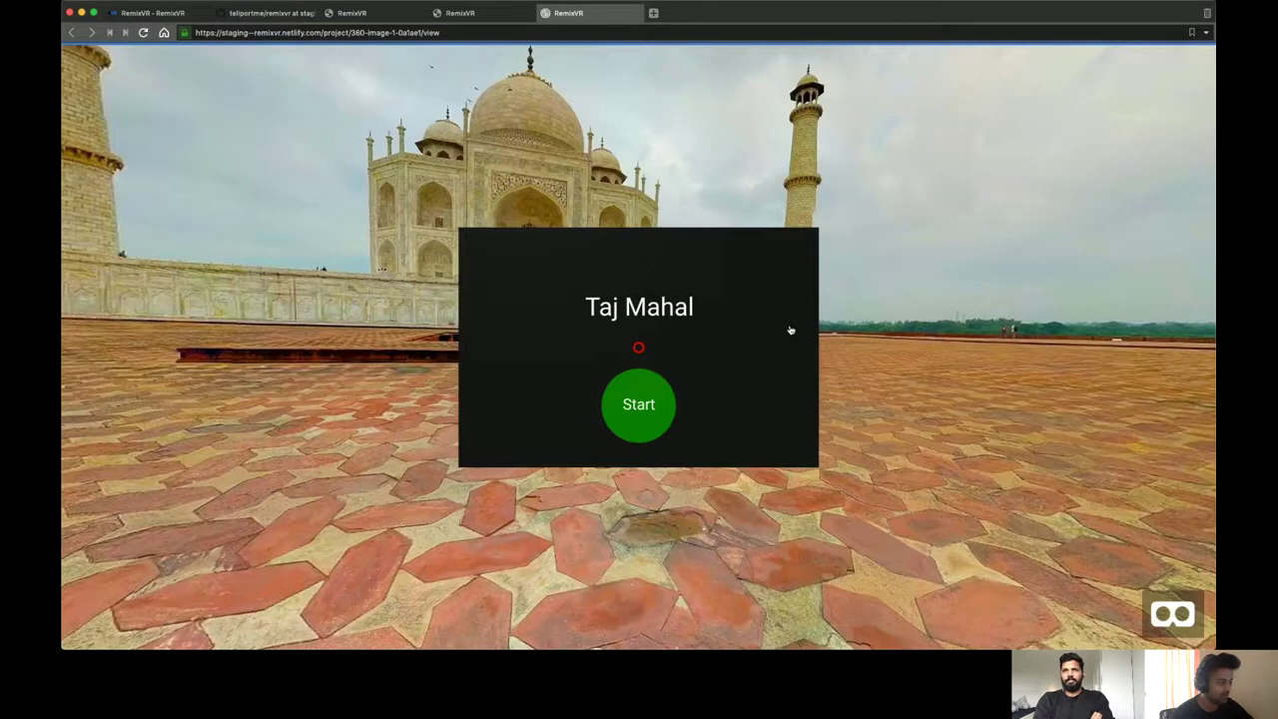
Step: Look around the Taj Mahal panorama, dismissing the title card and tilting down toward the paving
left_click_drag(790, 329, 673, 437)
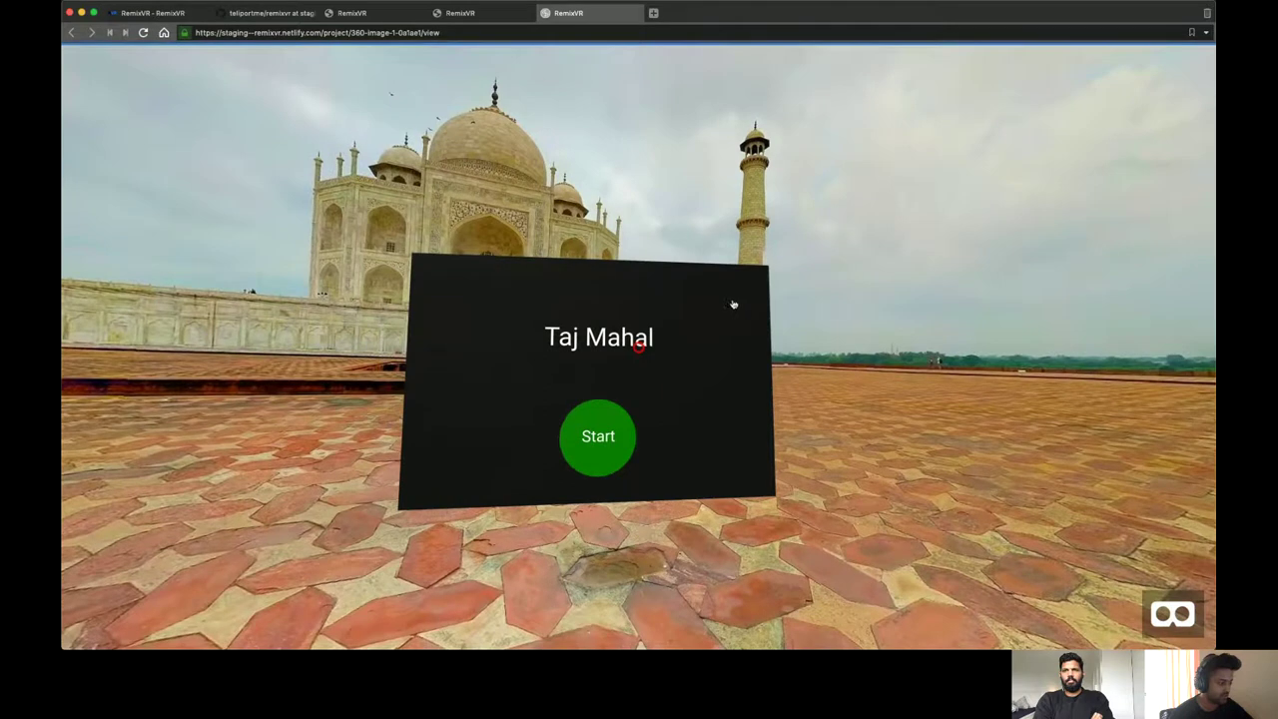
left_click_drag(729, 310, 663, 358)
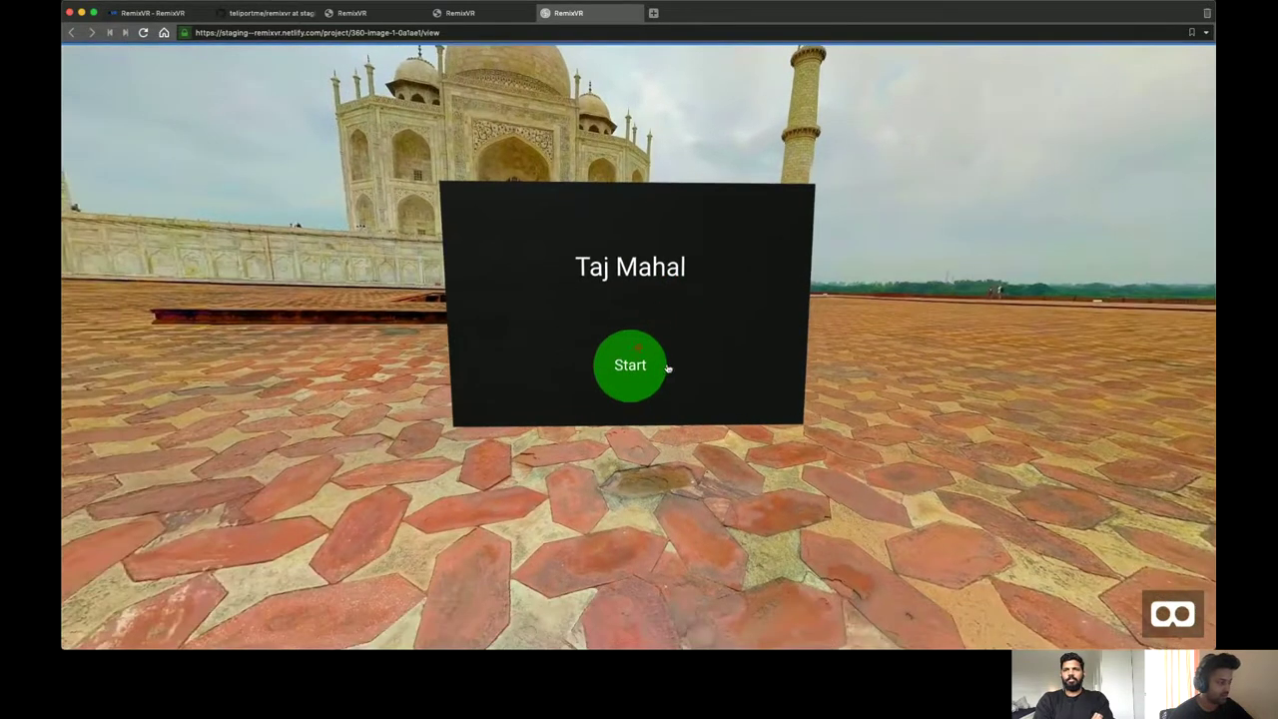
left_click_drag(665, 365, 1186, 638)
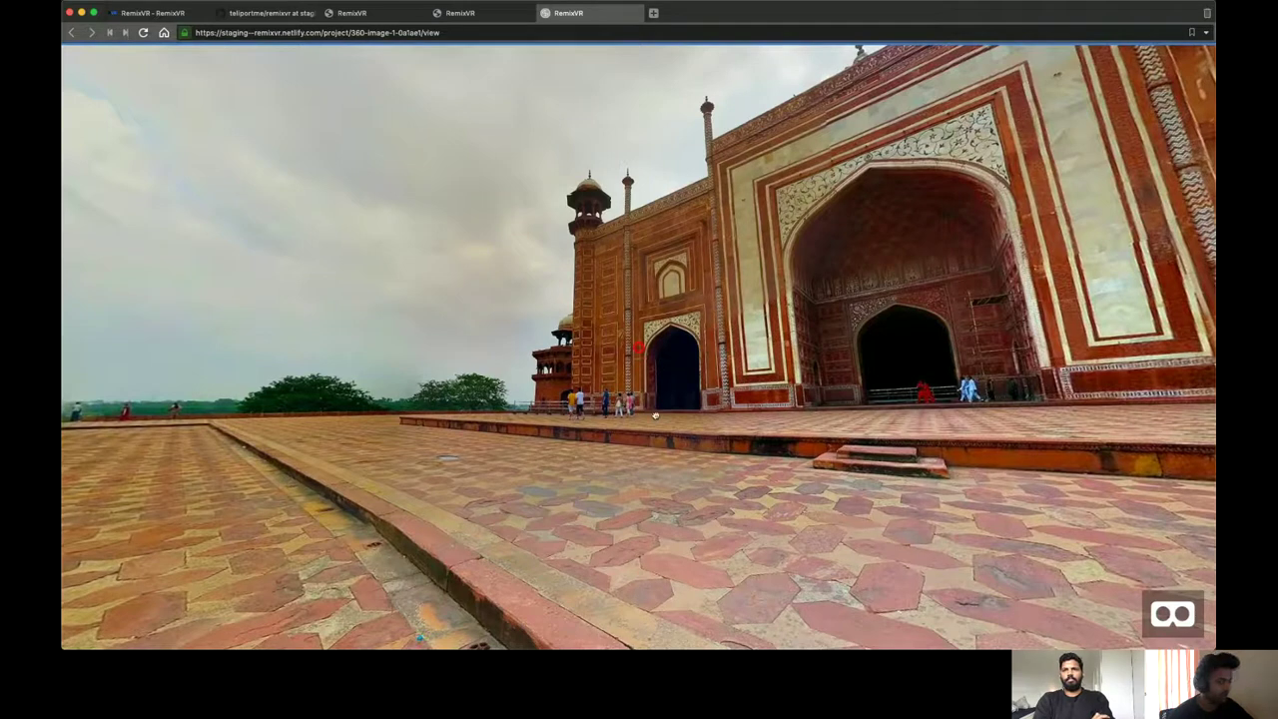
left_click_drag(655, 415, 673, 433)
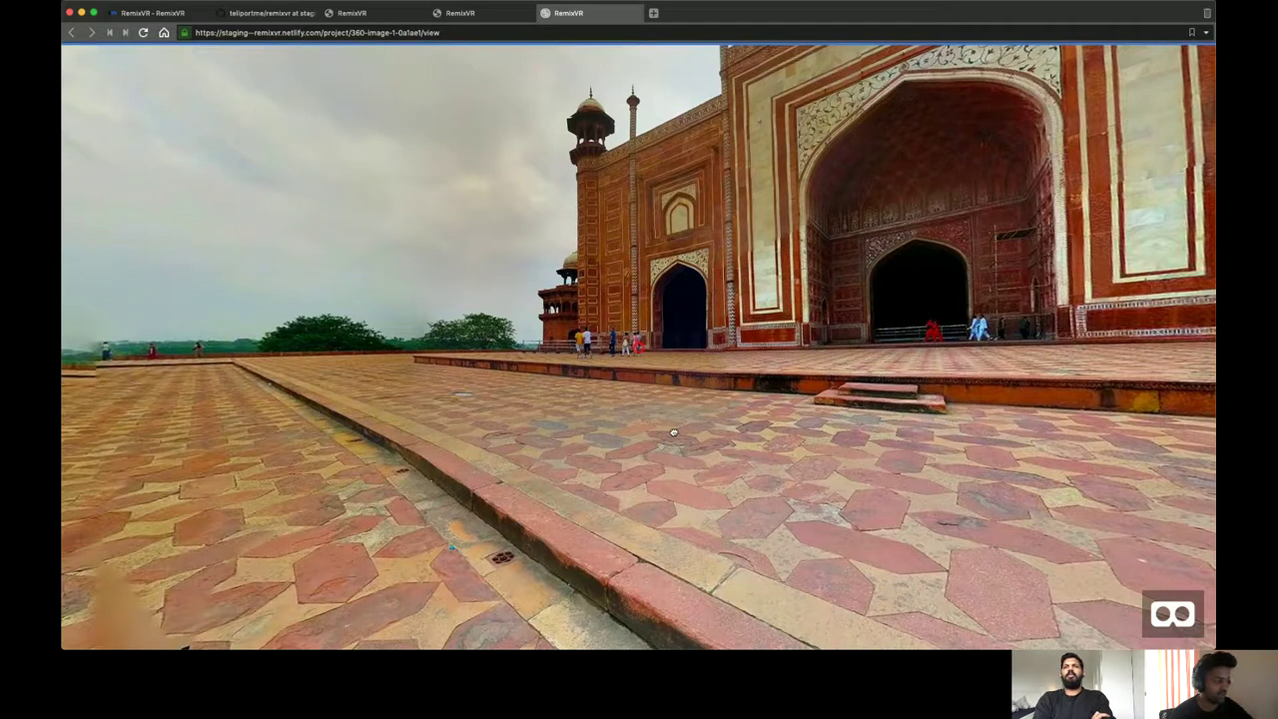
Step: Return to the project's edit page and check the Taj Mahal title text
left_click(470, 13)
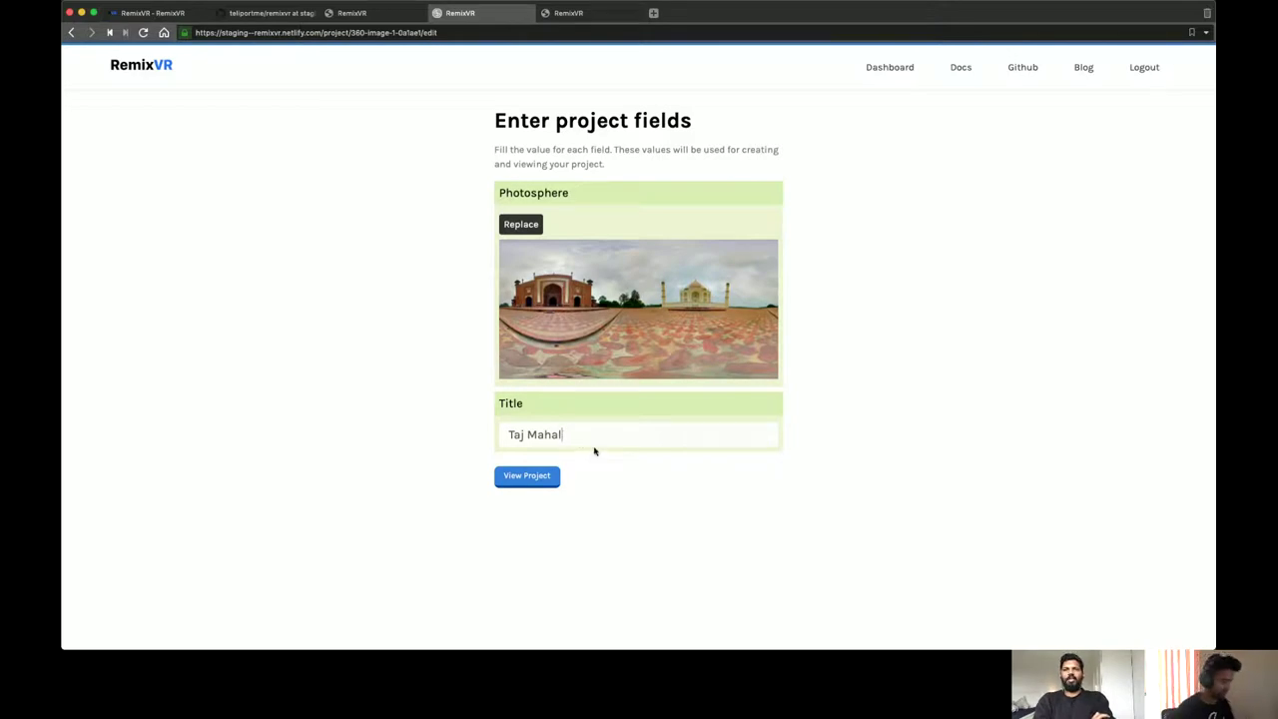
key("super+a")
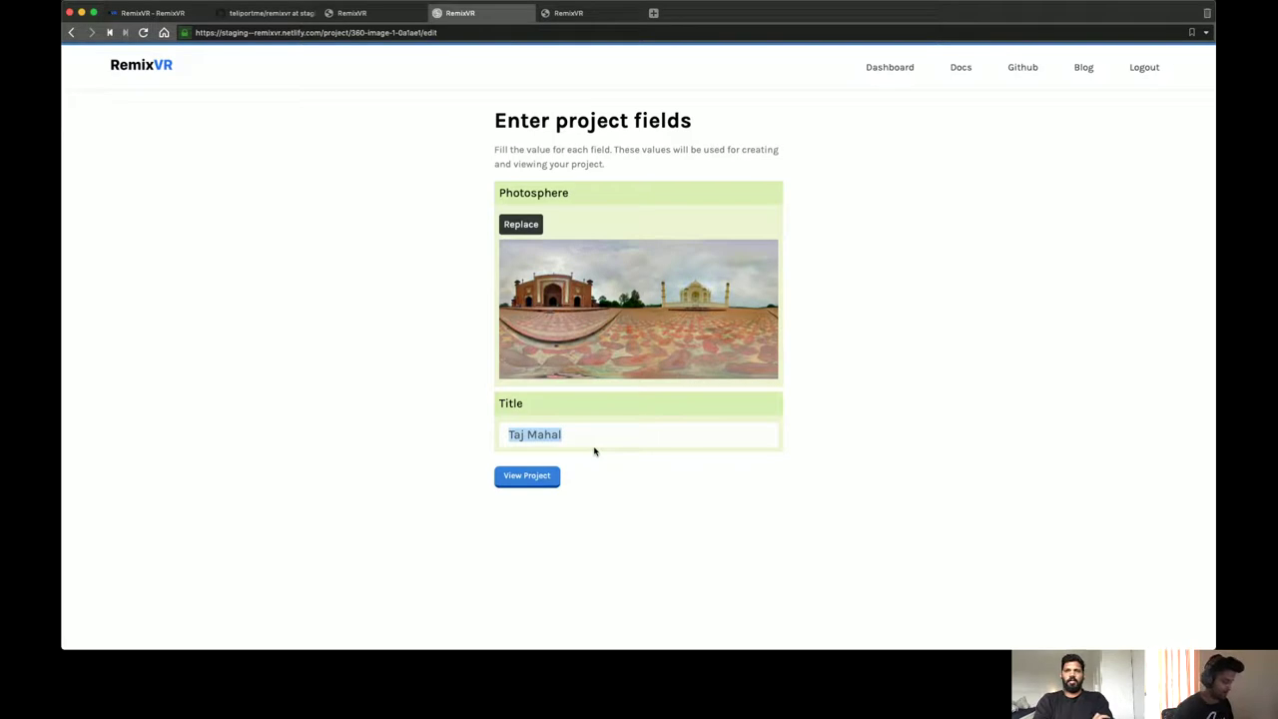
key("Right")
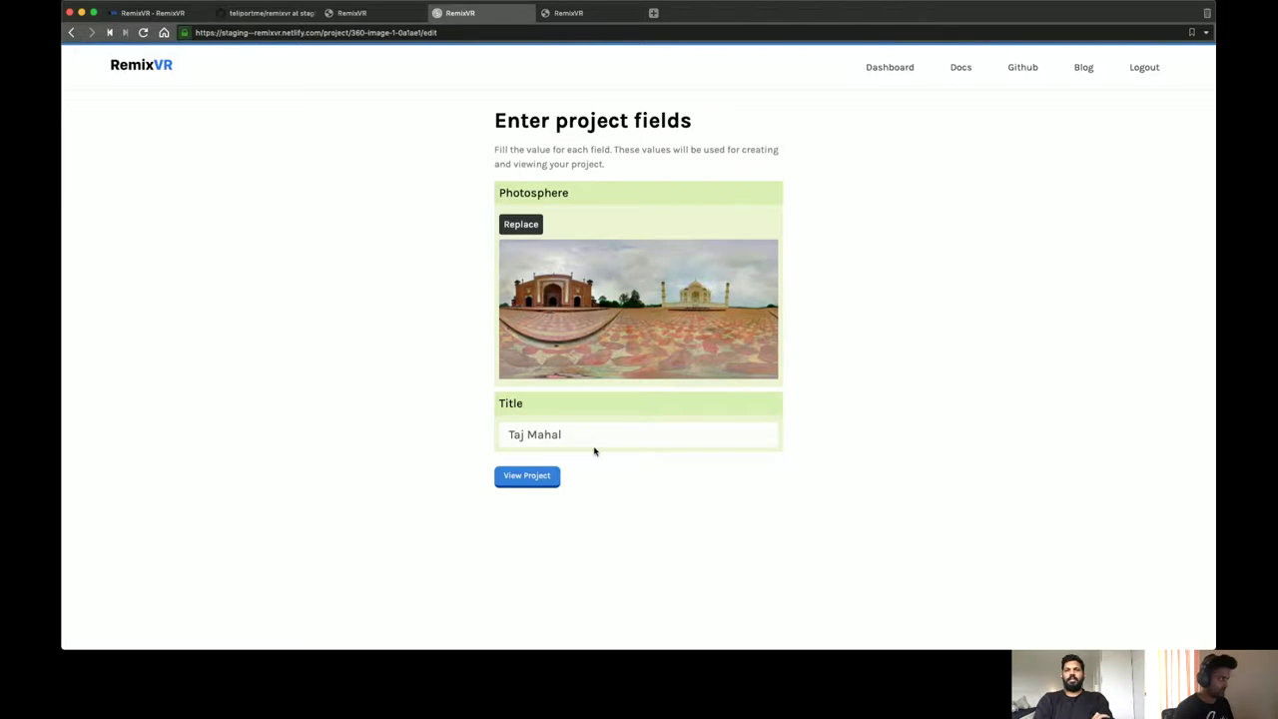
Step: Search 'wikipedia taj mahal' in a new tab and select the first result's ivory-white marble mausoleum sentence
key("super+t")
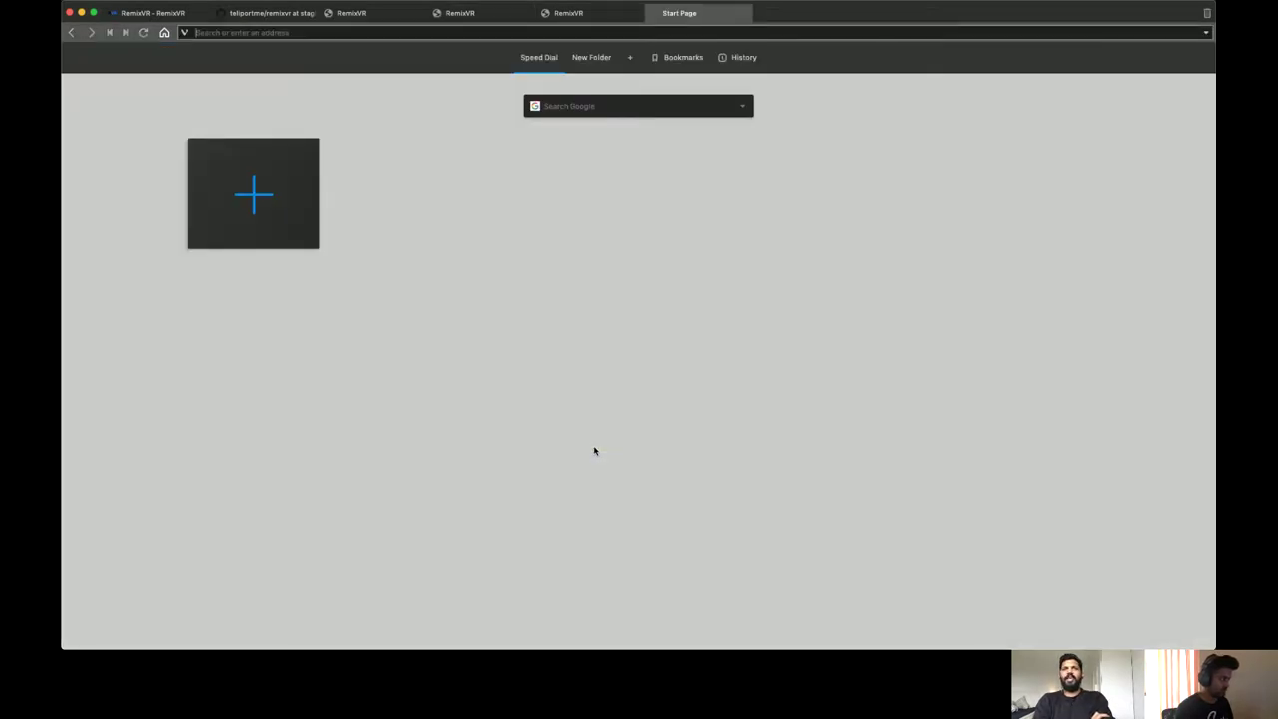
type("wkikipedia")
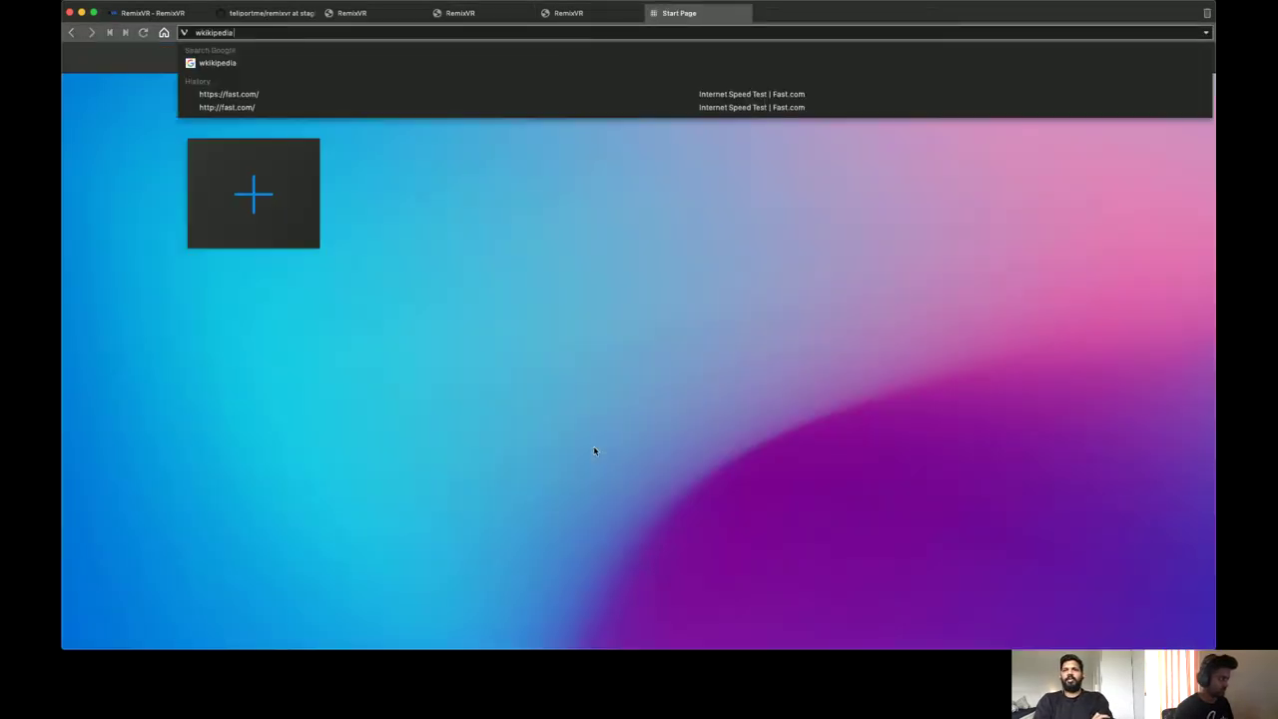
key("super+a")
type("wik")
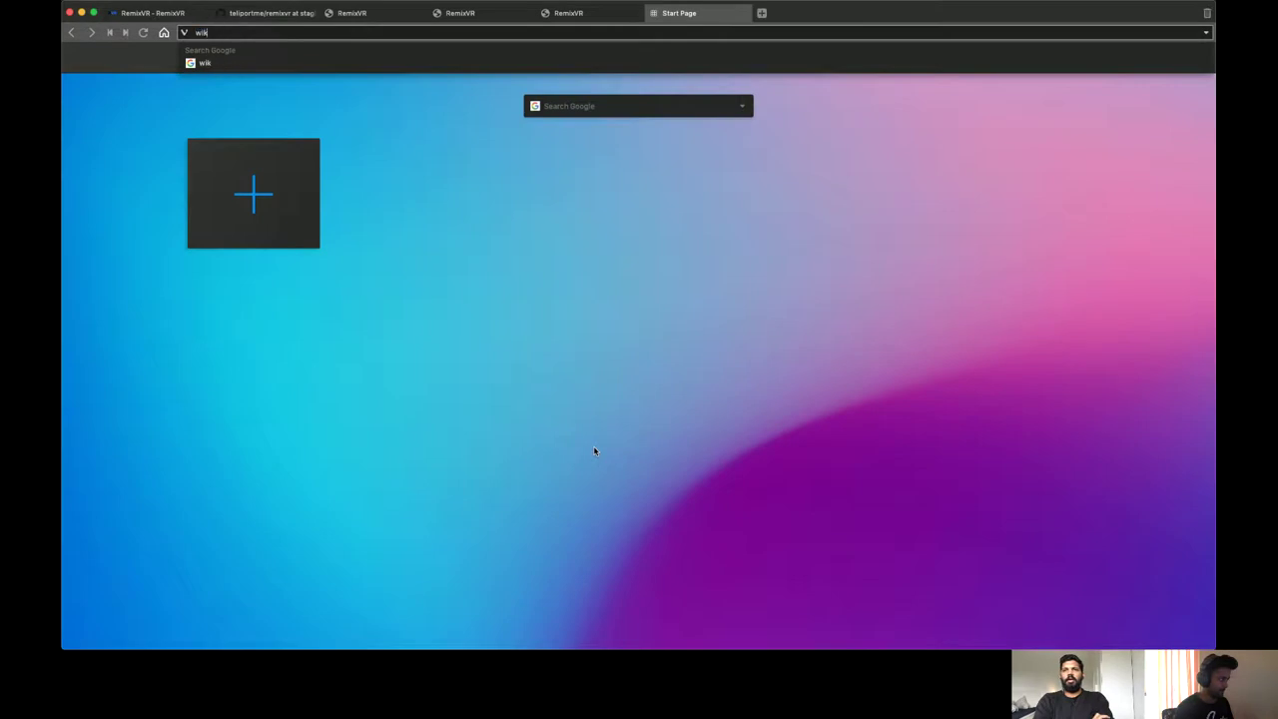
type("ipedia tab")
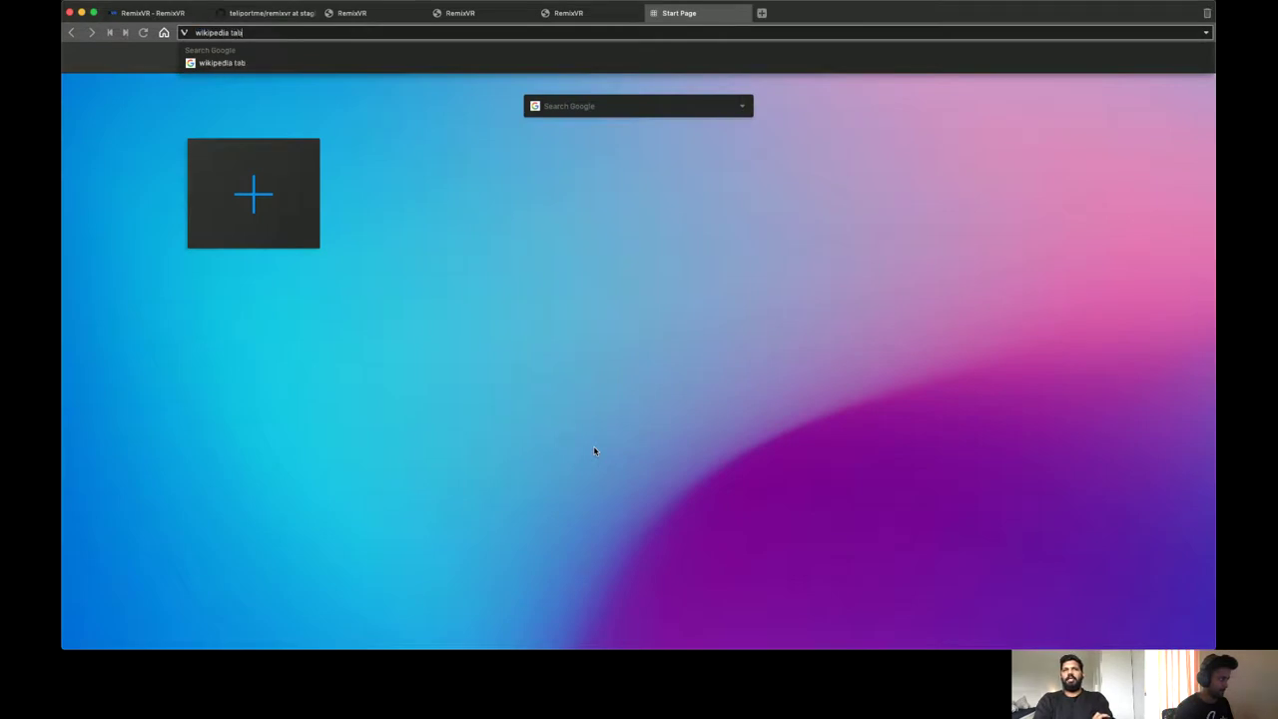
type("j maha")
type("l")
key("Return")
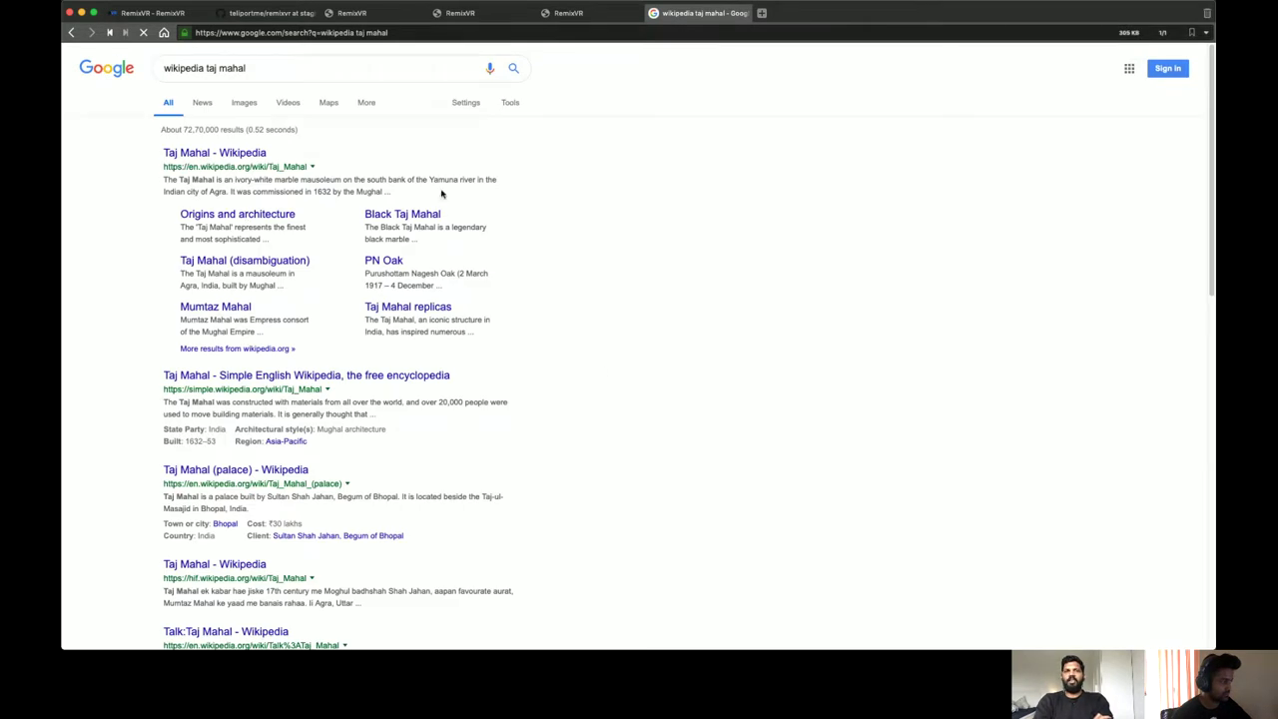
left_click_drag(475, 180, 163, 181)
key("ctrl+c")
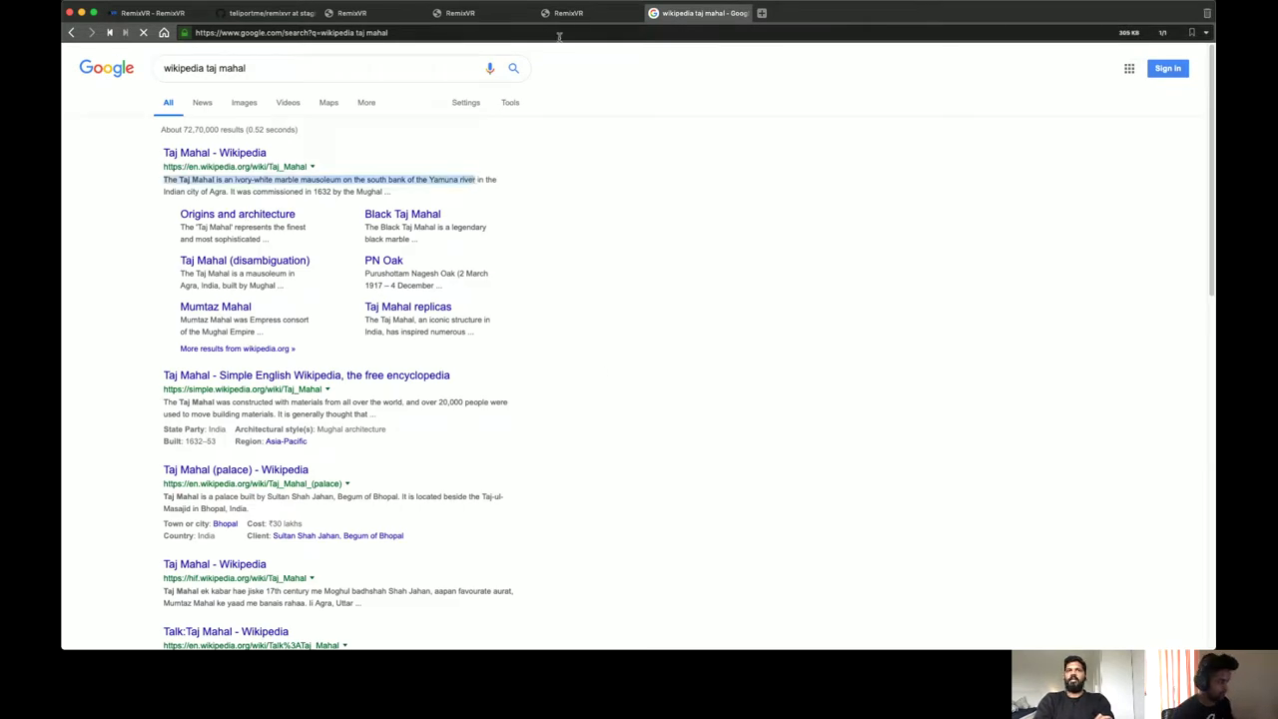
Step: Replace the Taj Mahal title with the pasted Wikipedia sentence and preview the project
left_click(469, 13)
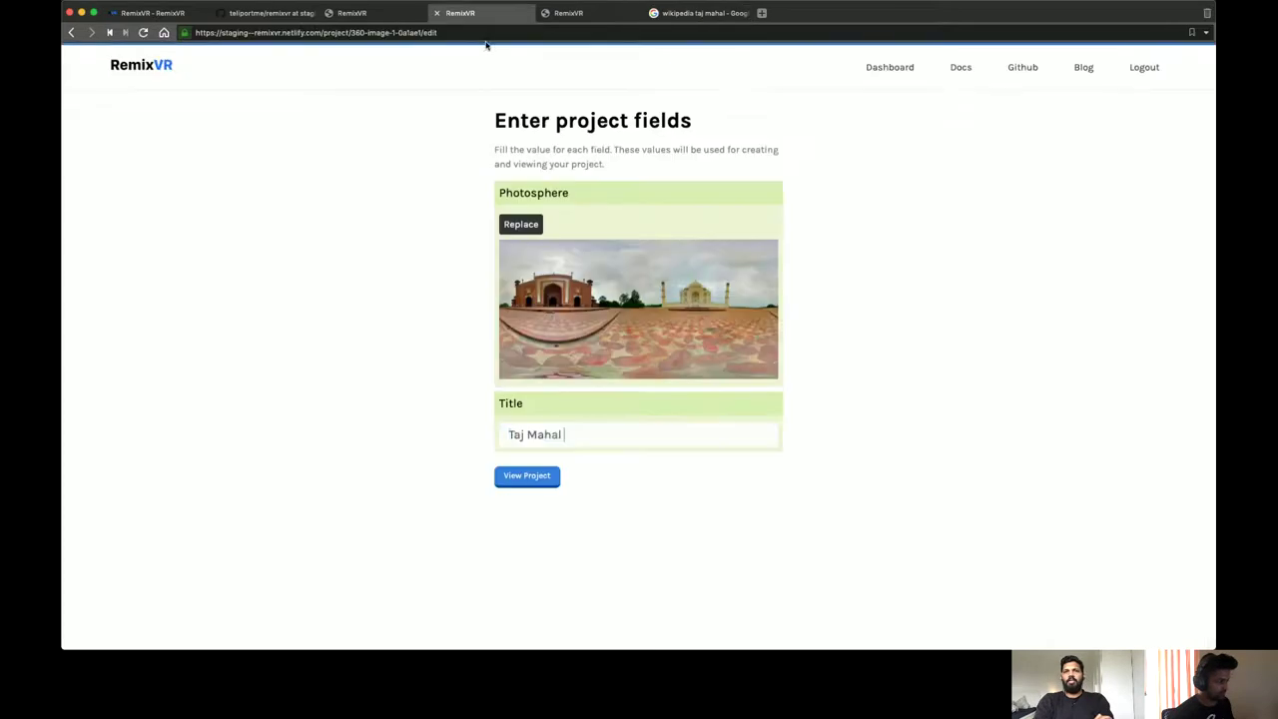
triple_click(579, 436)
key("ctrl+v")
left_click(557, 478)
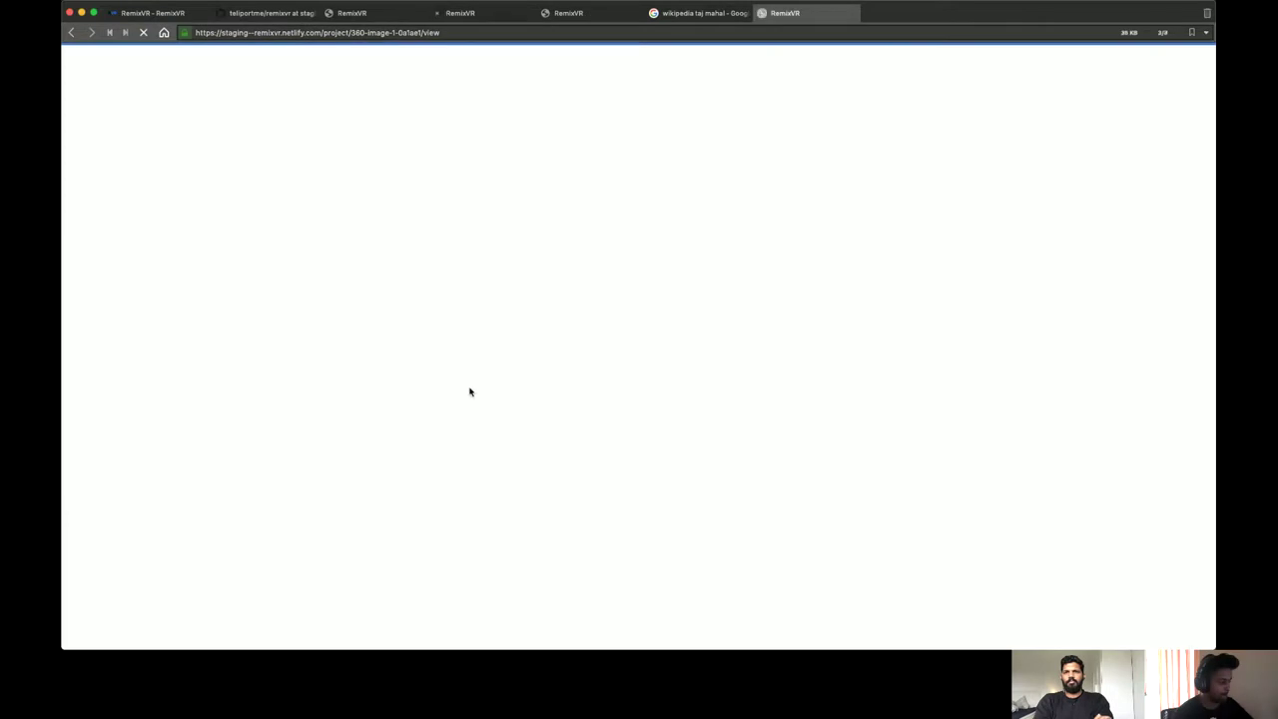
Step: Bring up the project's 360° view tab showing the ivory-white marble mausoleum title card
key("super+w")
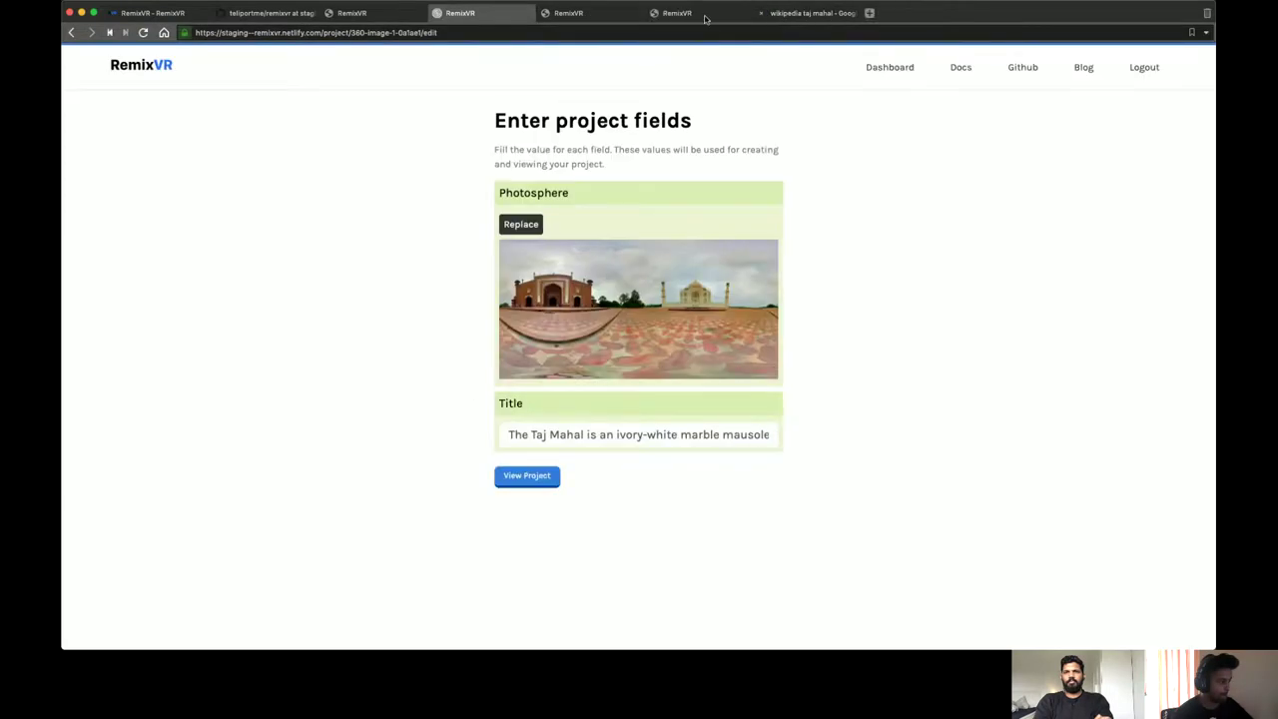
left_click(804, 13)
left_click(676, 13)
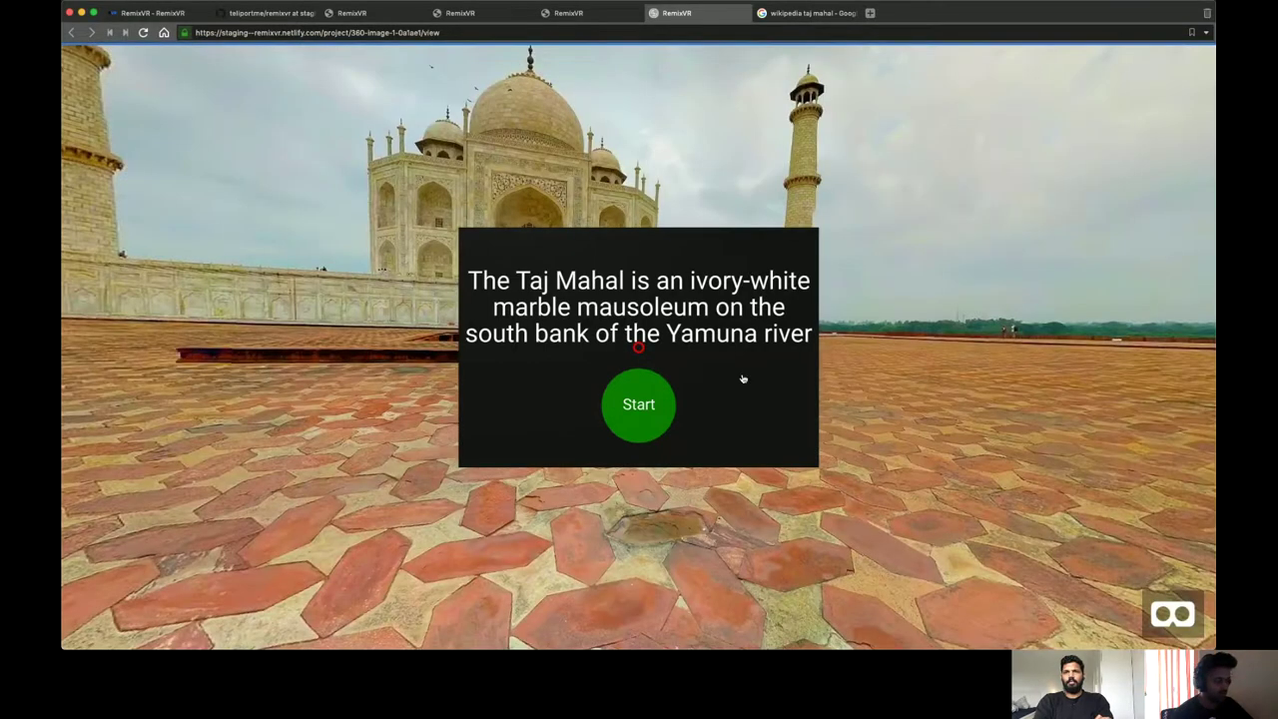
Step: Press Start on the marble mausoleum caption, look toward the Taj Mahal, then go back to the edit tab
left_click_drag(743, 378, 826, 320)
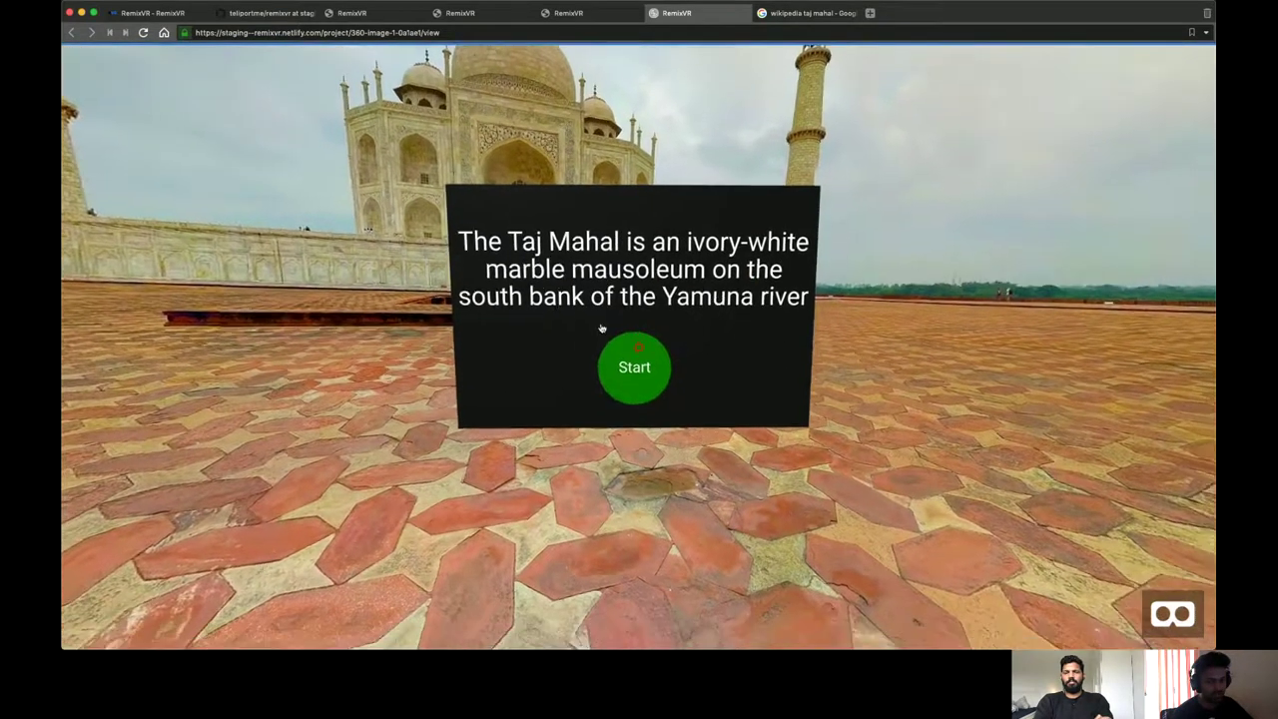
left_click(601, 327)
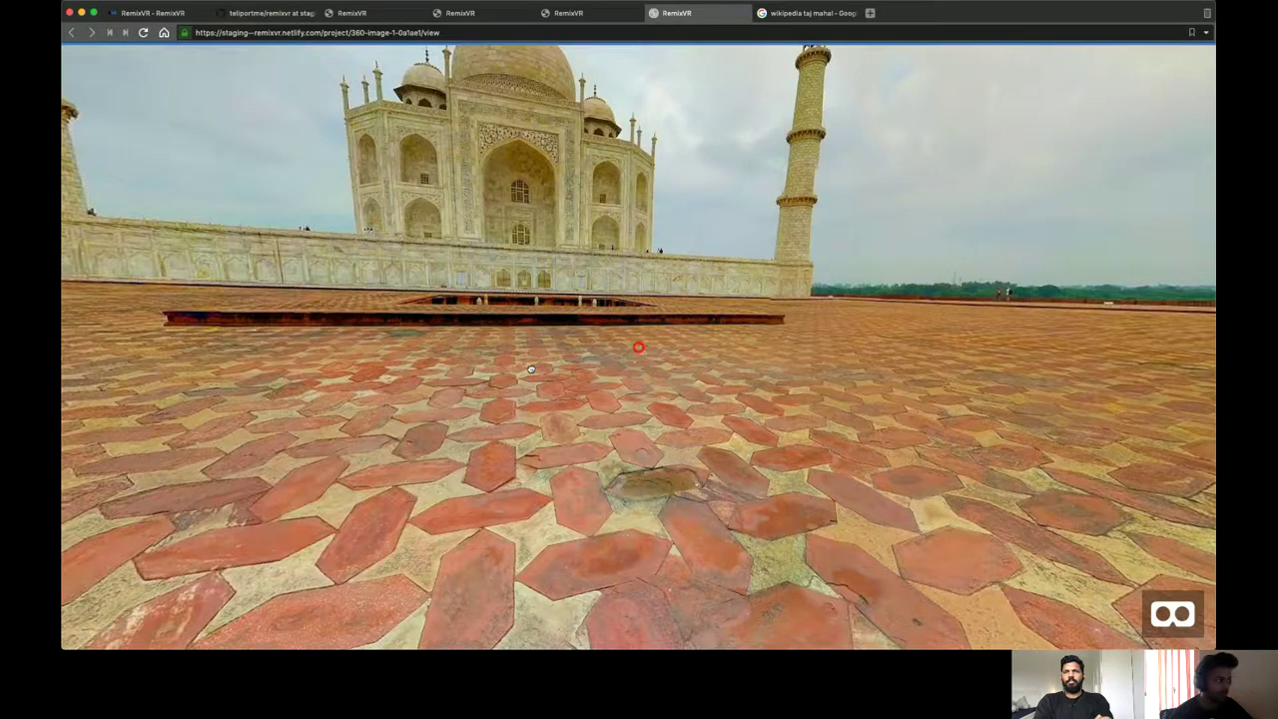
left_click_drag(531, 370, 544, 329)
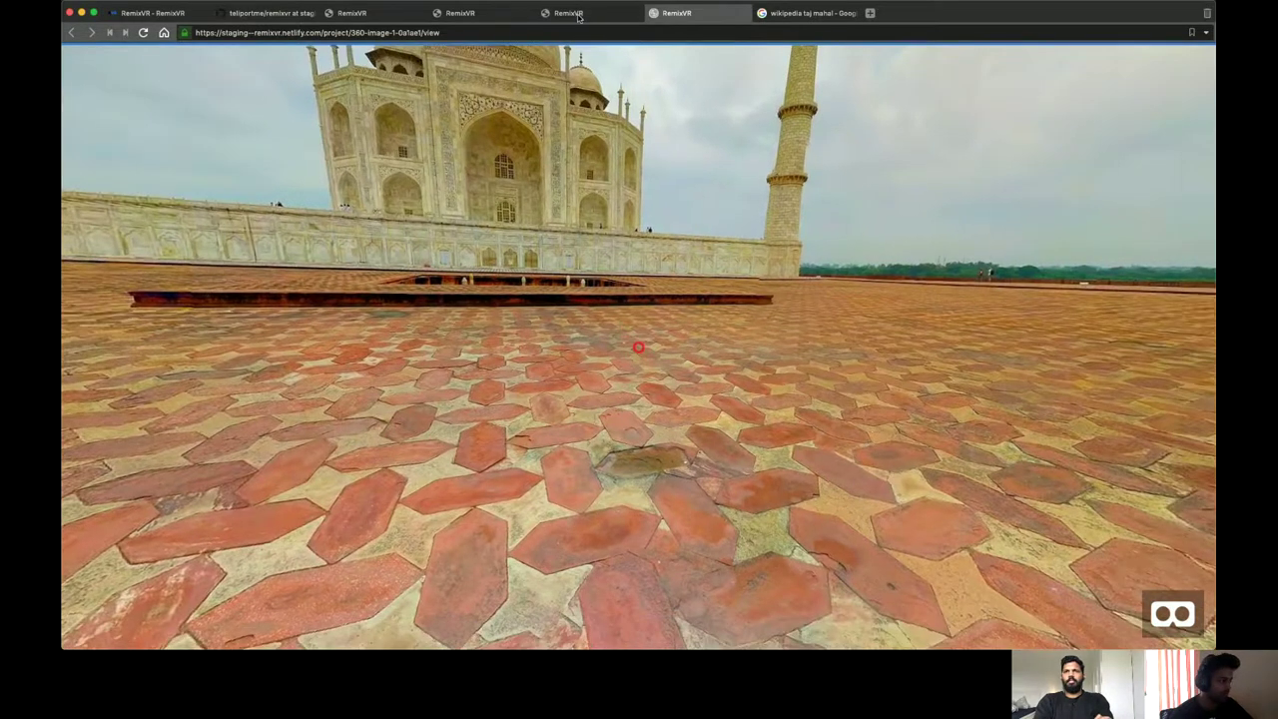
key("ctrl+shift+Tab")
key("ctrl+shift+Tab")
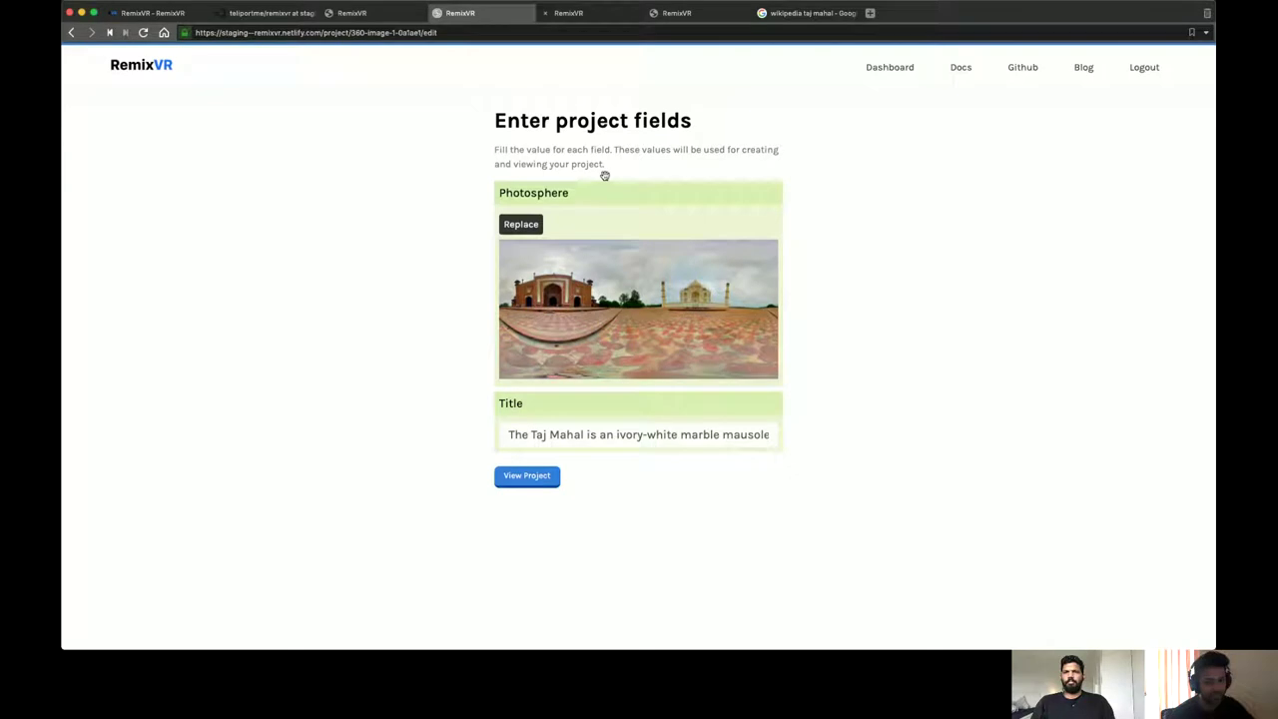
Step: Switch to the project's /view tab showing the bare Taj Mahal panorama
key("ctrl+Tab")
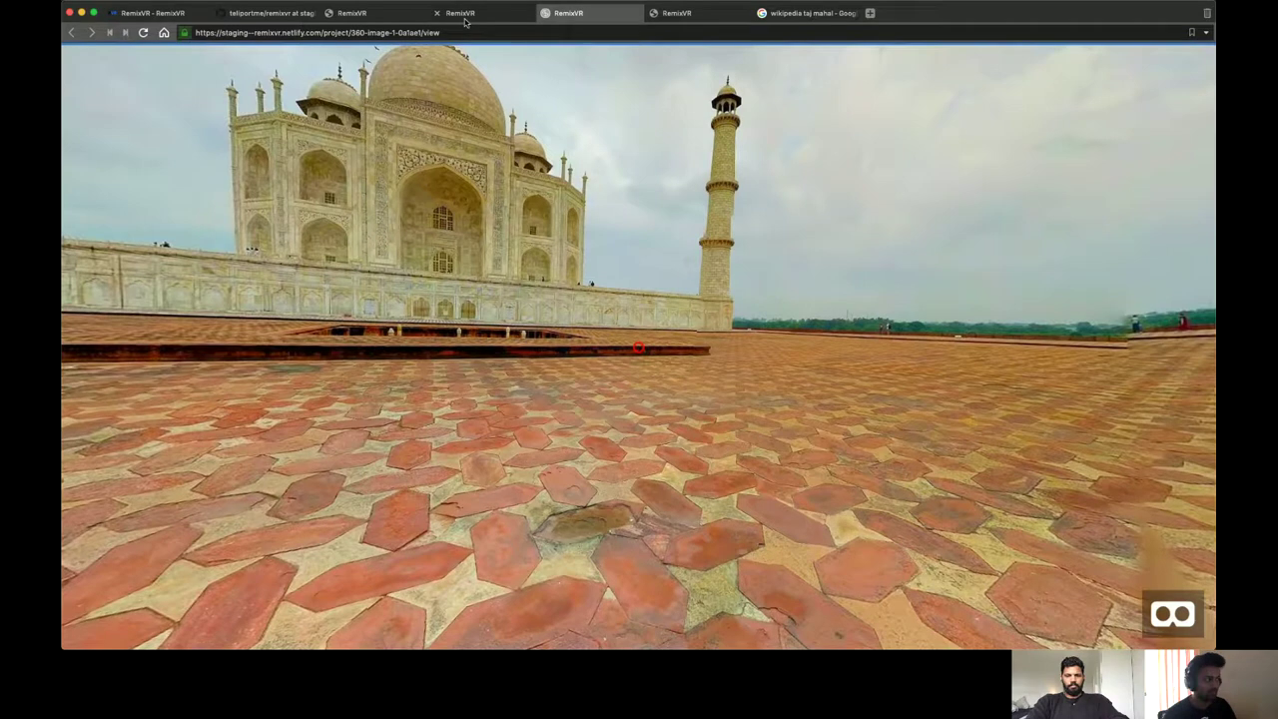
left_click(473, 18)
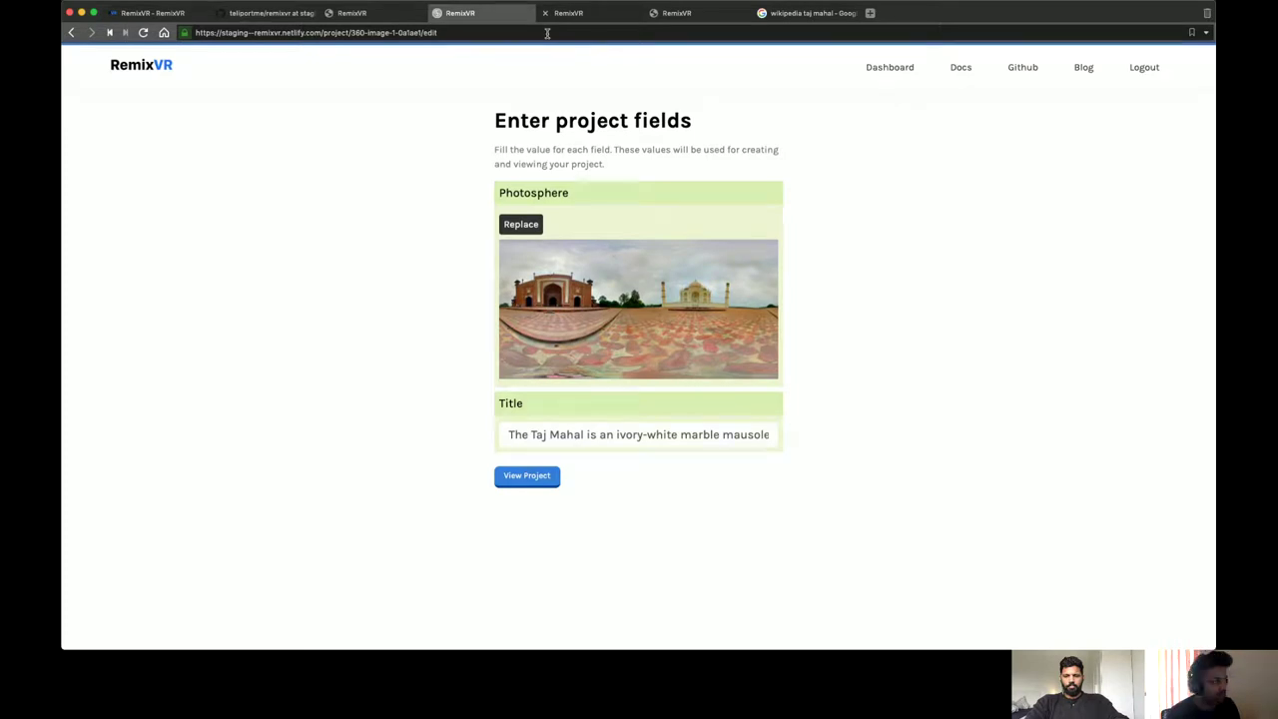
key("ctrl+Tab")
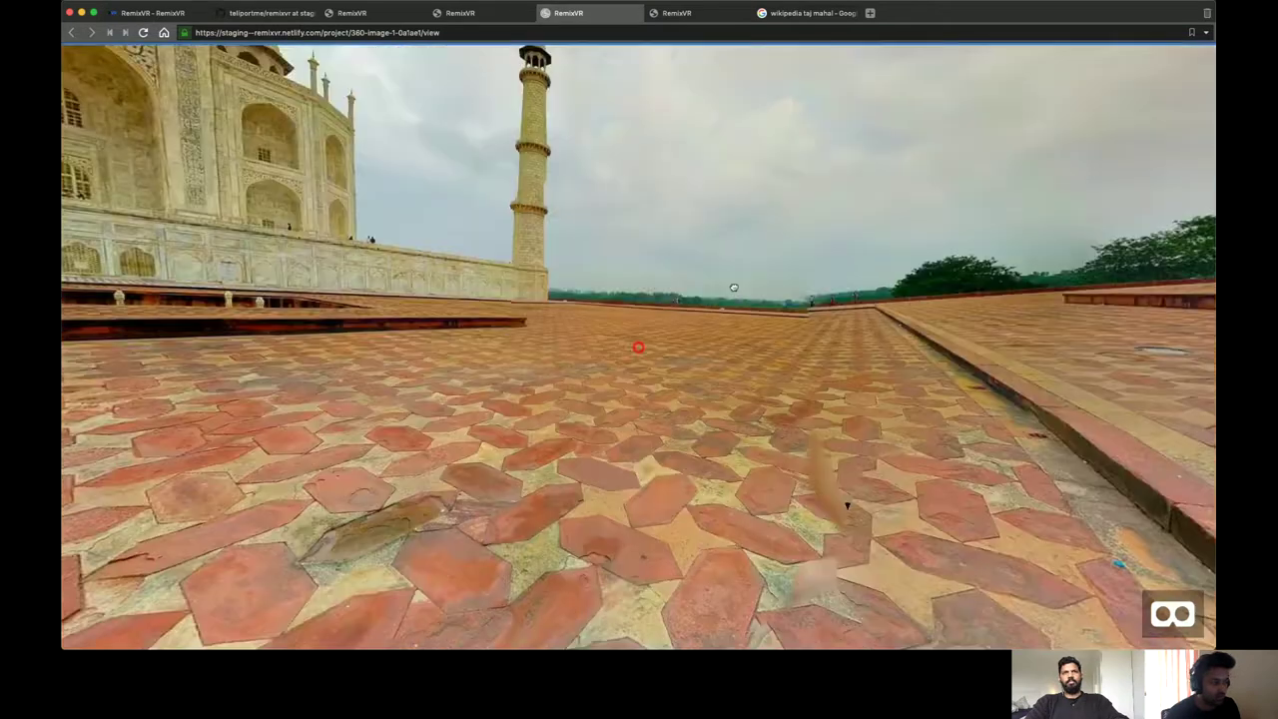
left_click_drag(733, 287, 724, 264)
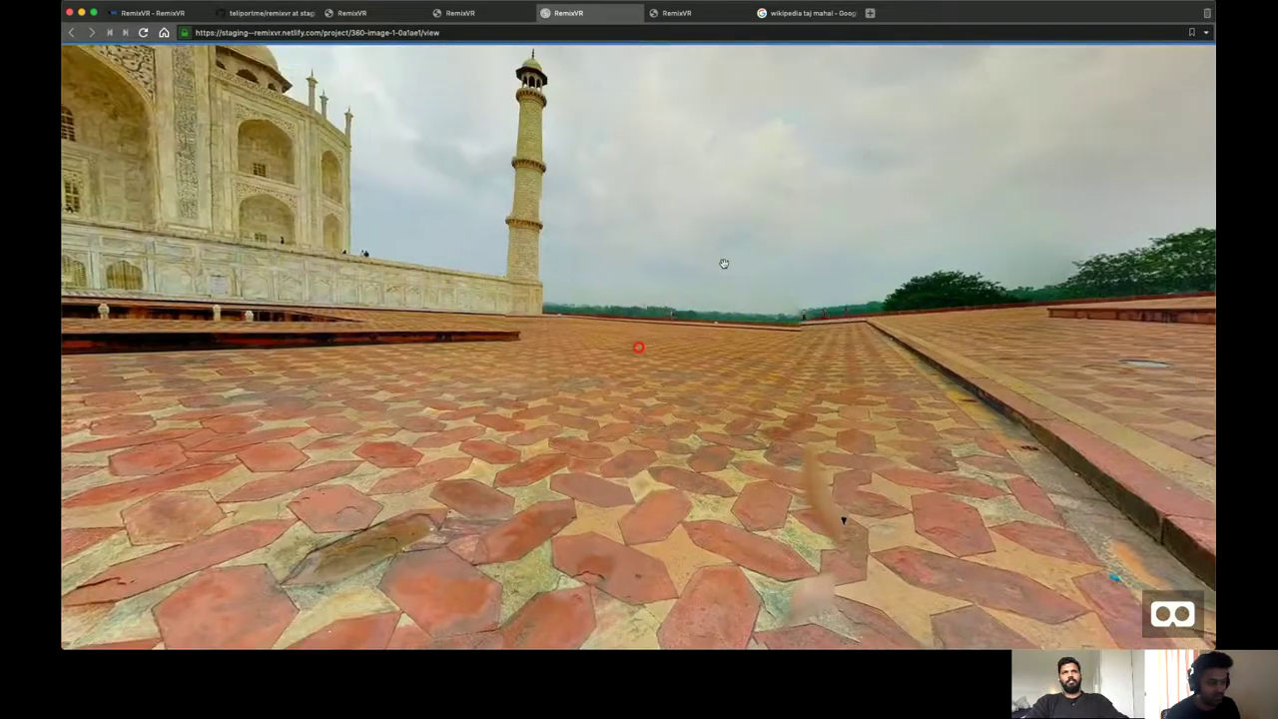